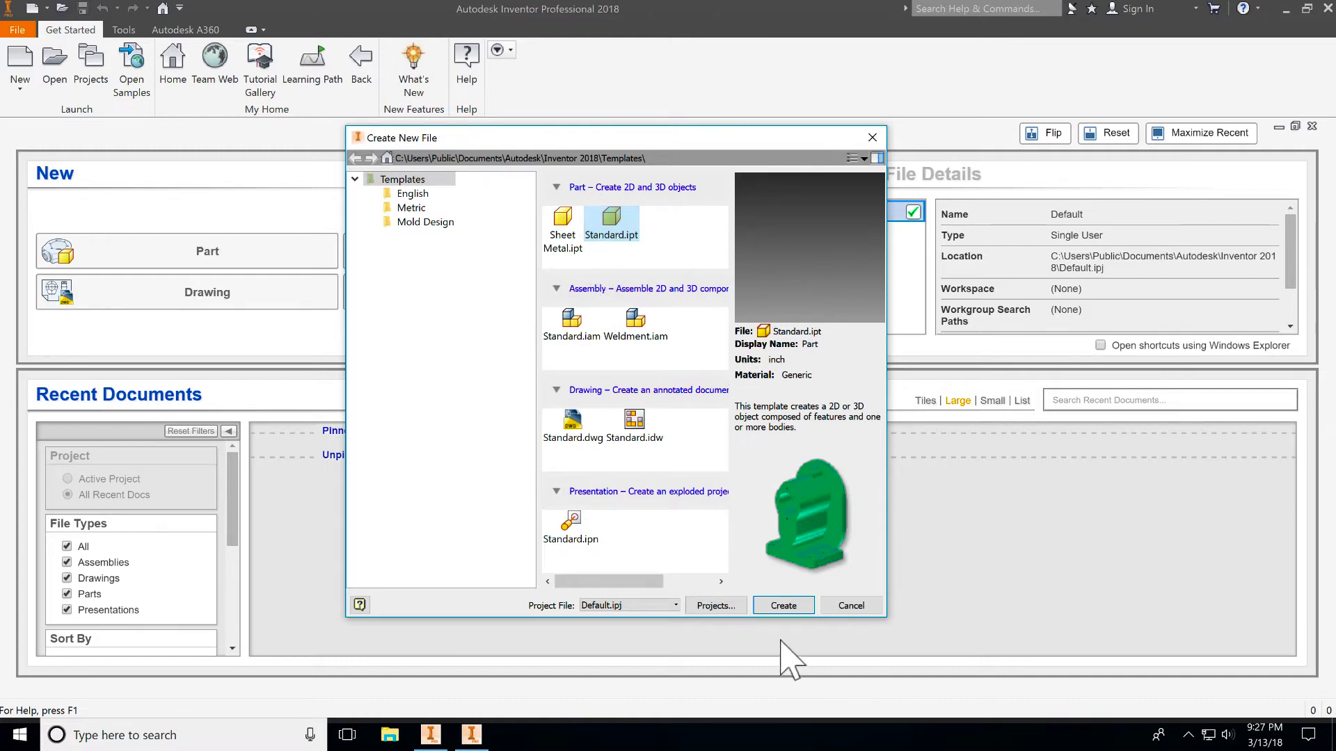
# - Create a new part from the Standard.ipt template
pyautogui.click(785, 606)
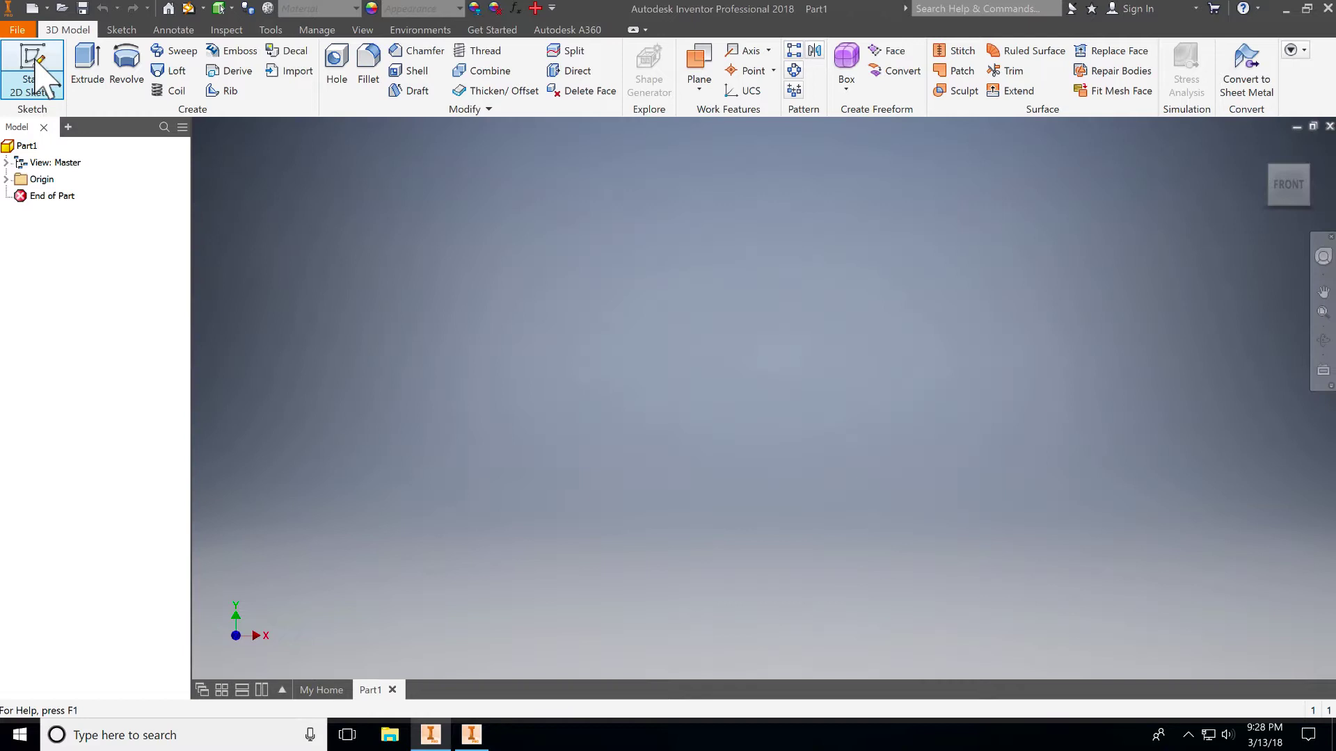
# - Sketch an 8 in by 2 in rectangle from the origin on the front plane and finish it
pyautogui.click(34, 66)
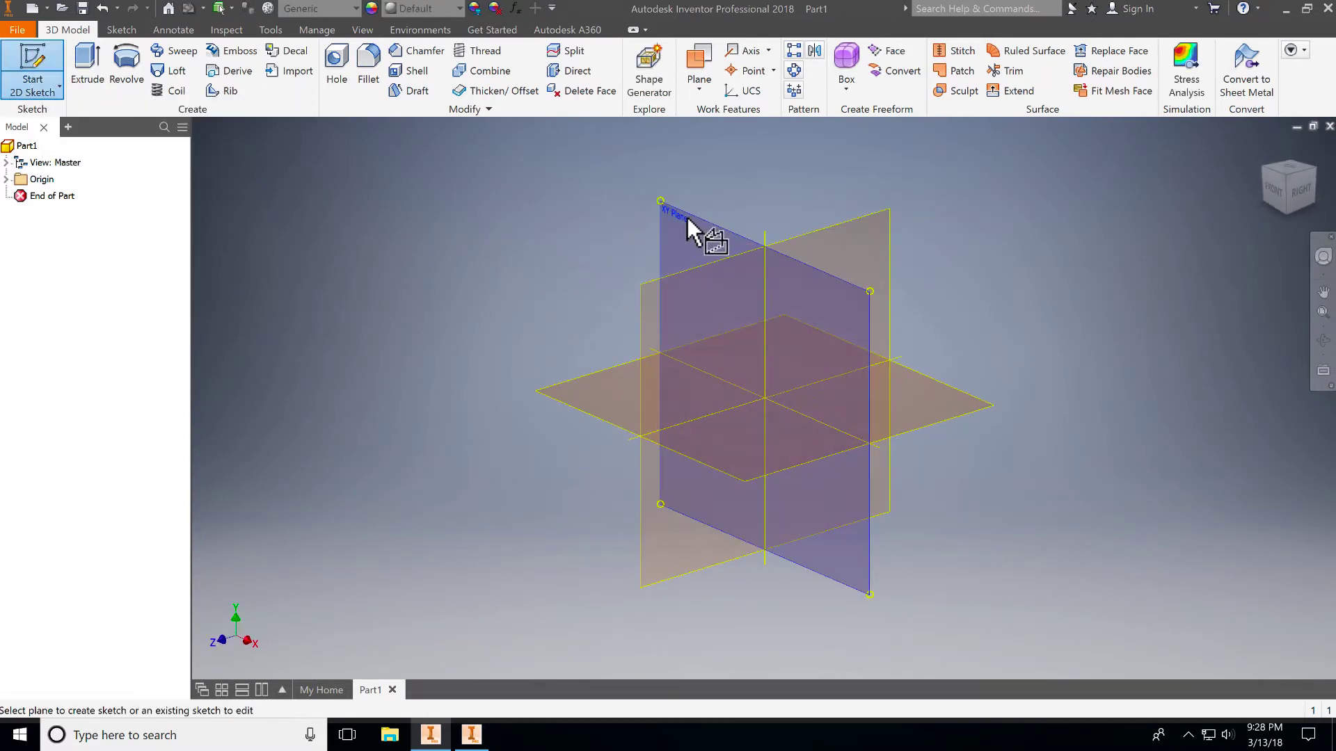
pyautogui.click(686, 220)
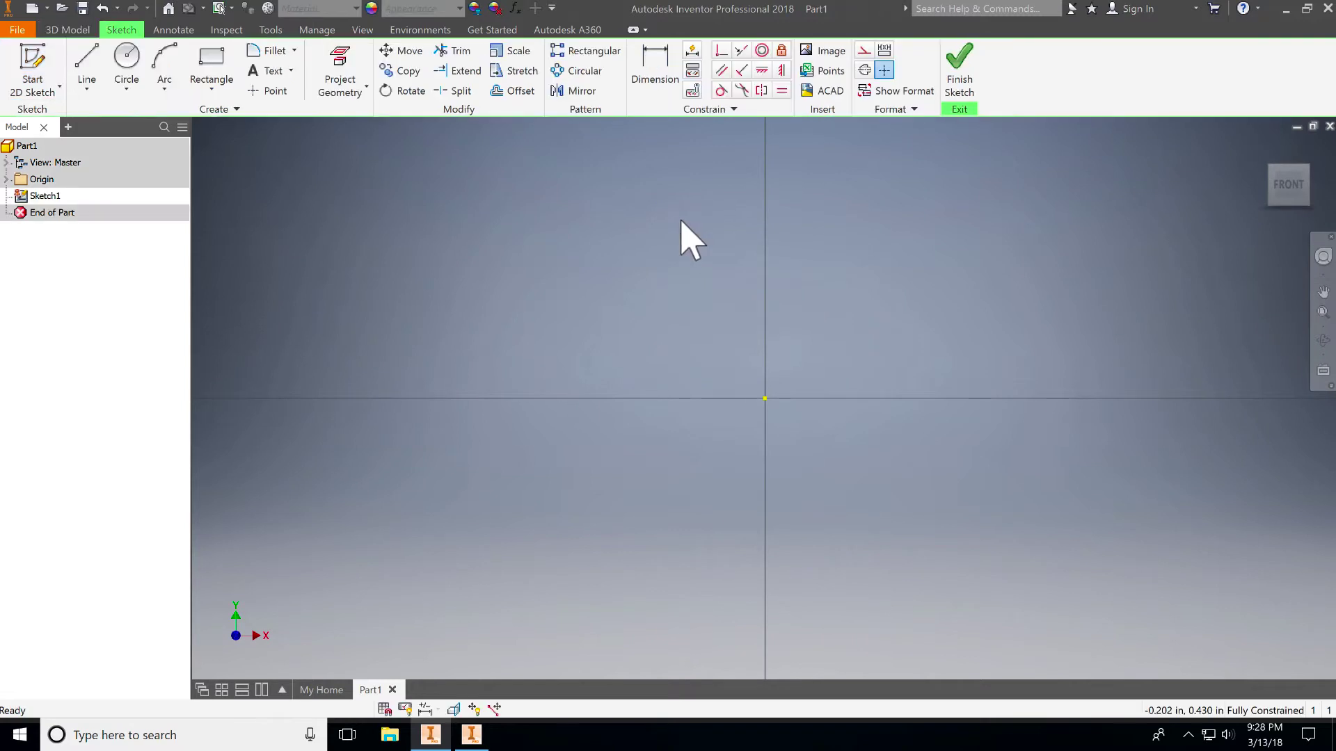
pyautogui.click(212, 70)
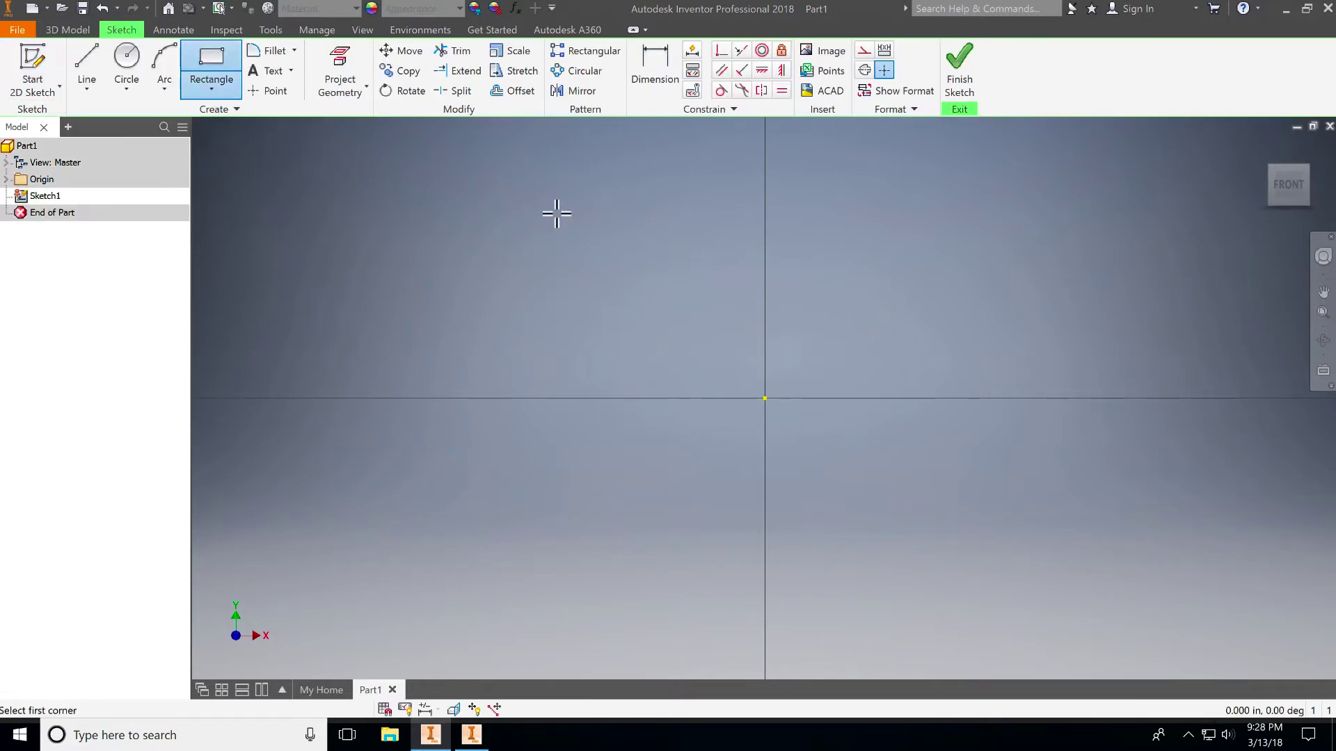
pyautogui.click(765, 398)
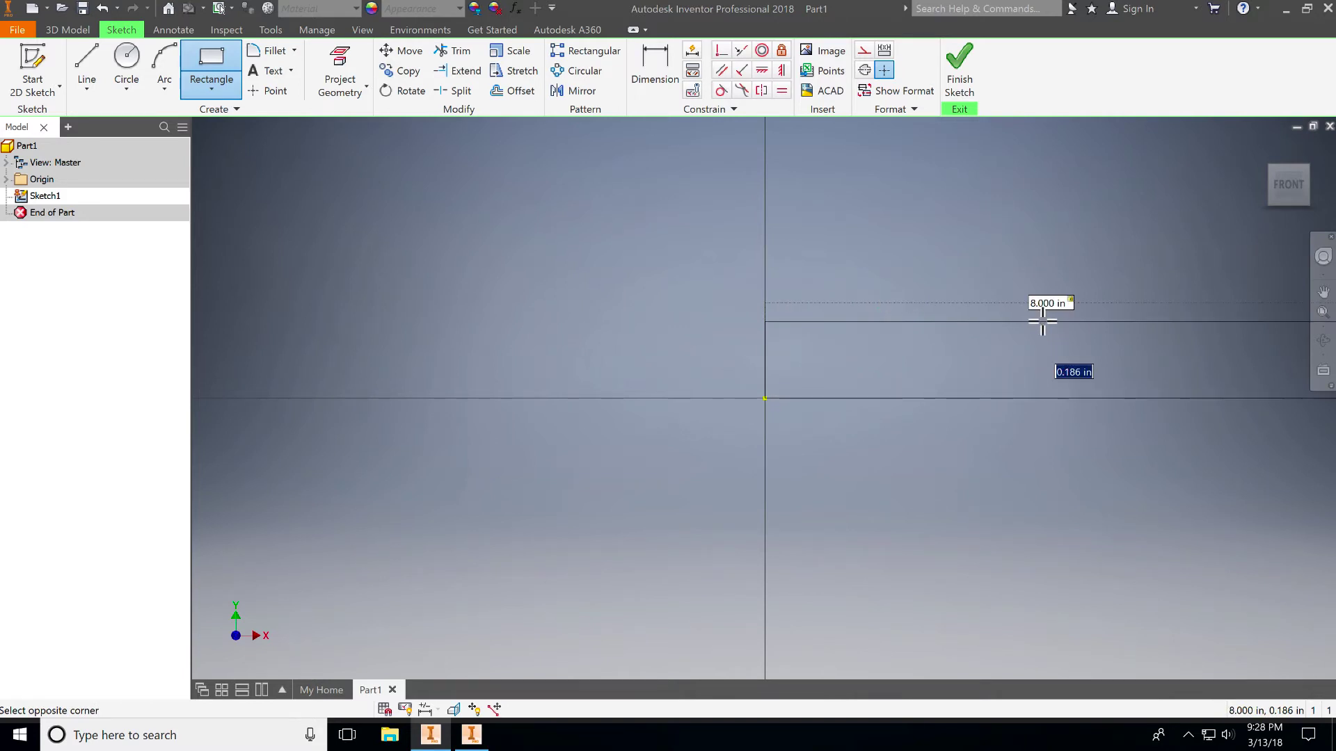
pyautogui.write('4')
pyautogui.press('Return')
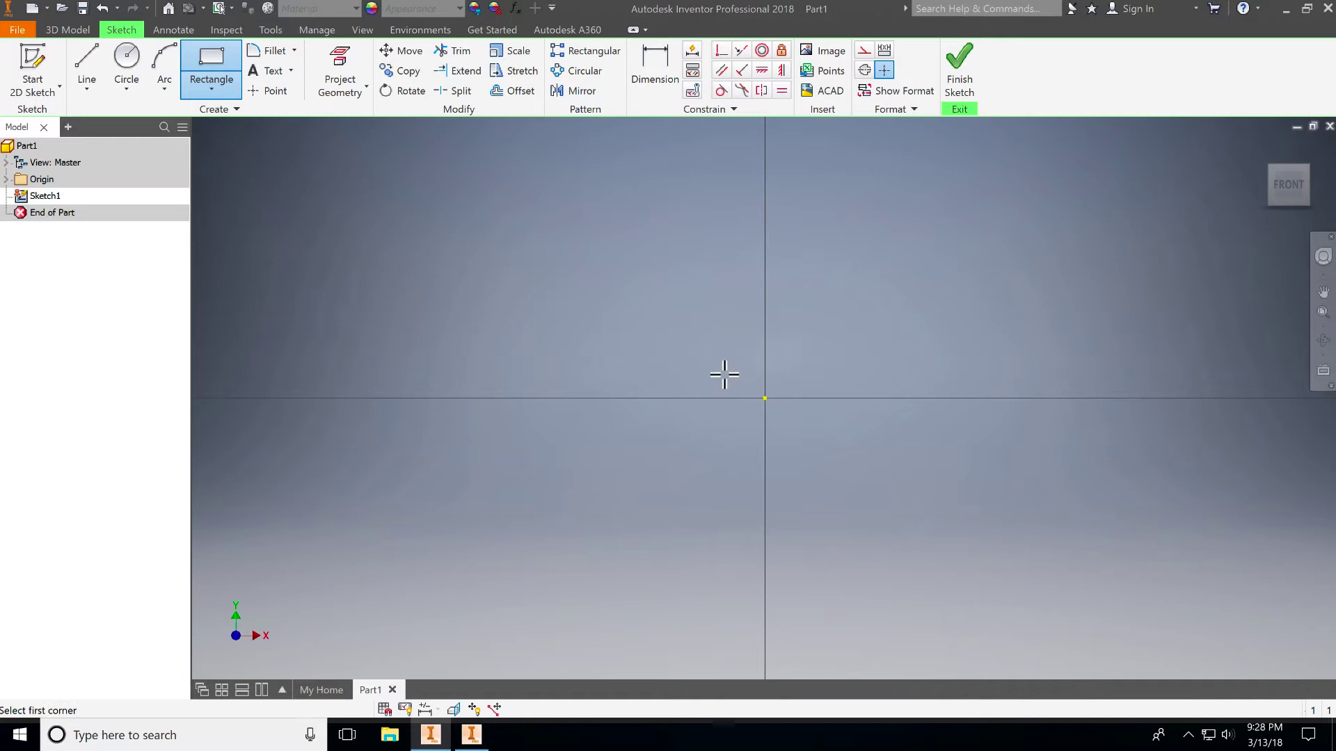
pyautogui.scroll(3, 739, 367)
pyautogui.moveTo(814, 408); pyautogui.dragTo(650, 447, button='middle')
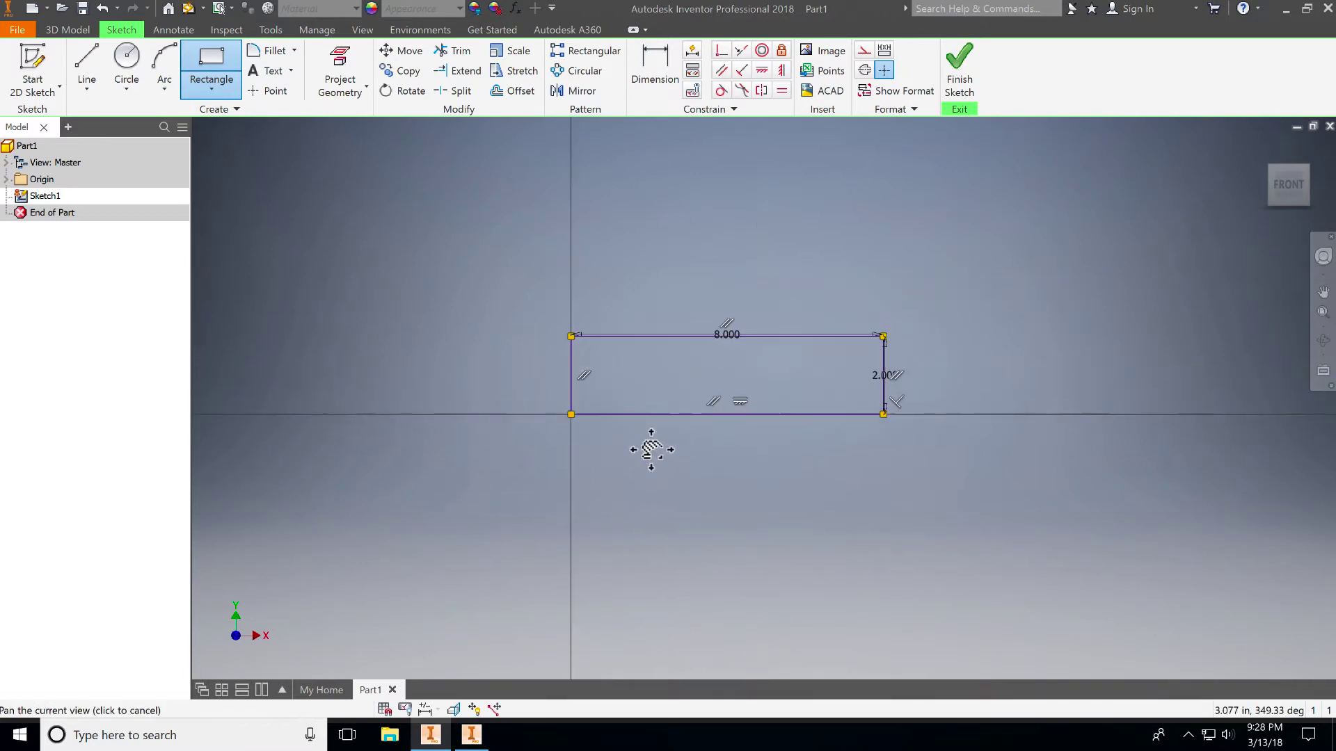
pyautogui.click(961, 68)
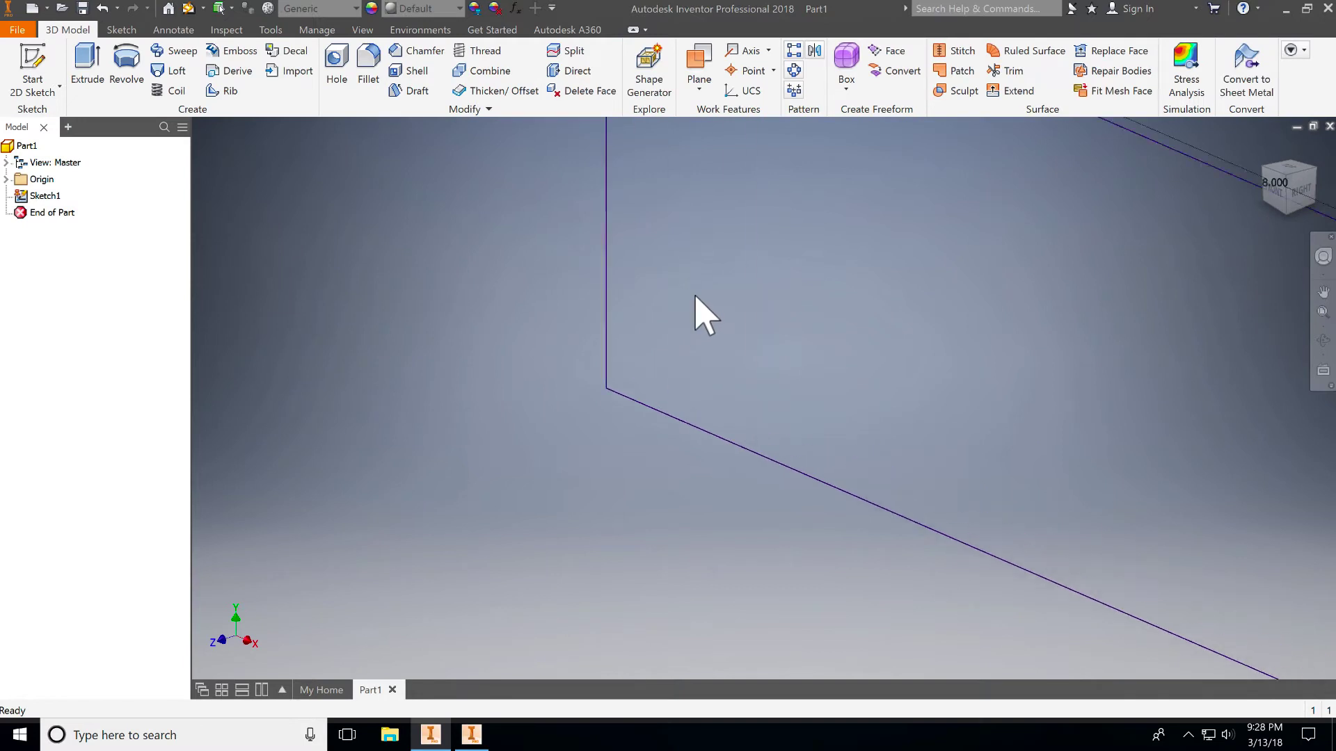
# - Extrude the rectangle sketch 2.5 in into a solid block
pyautogui.click(82, 61)
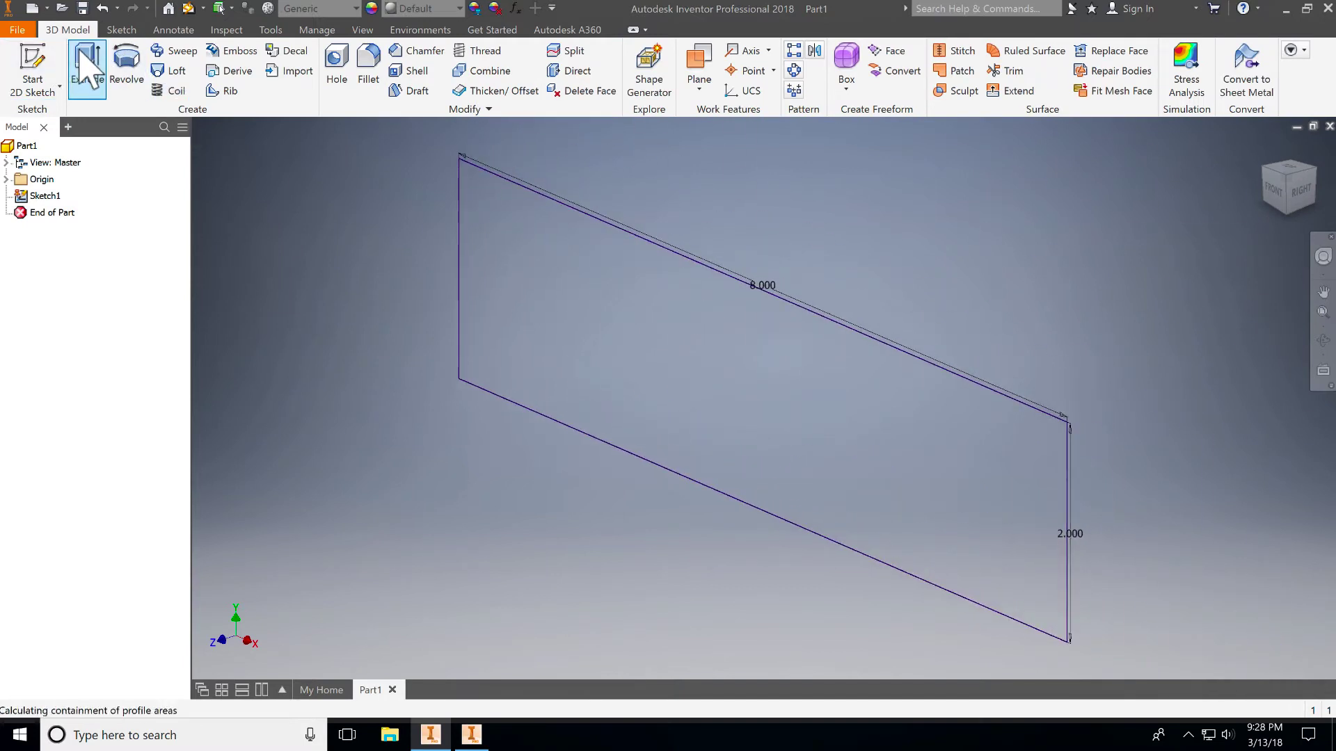
pyautogui.write('2.')
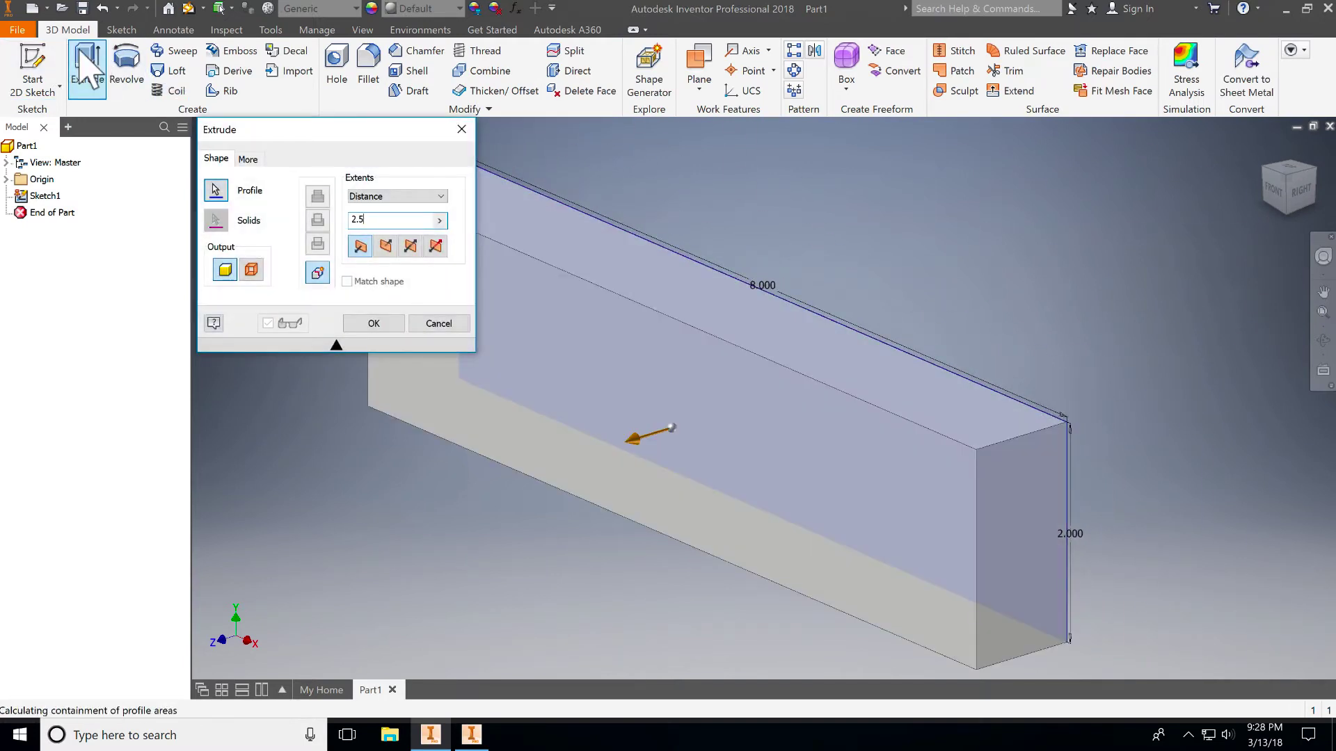
pyautogui.write('5')
pyautogui.click(374, 323)
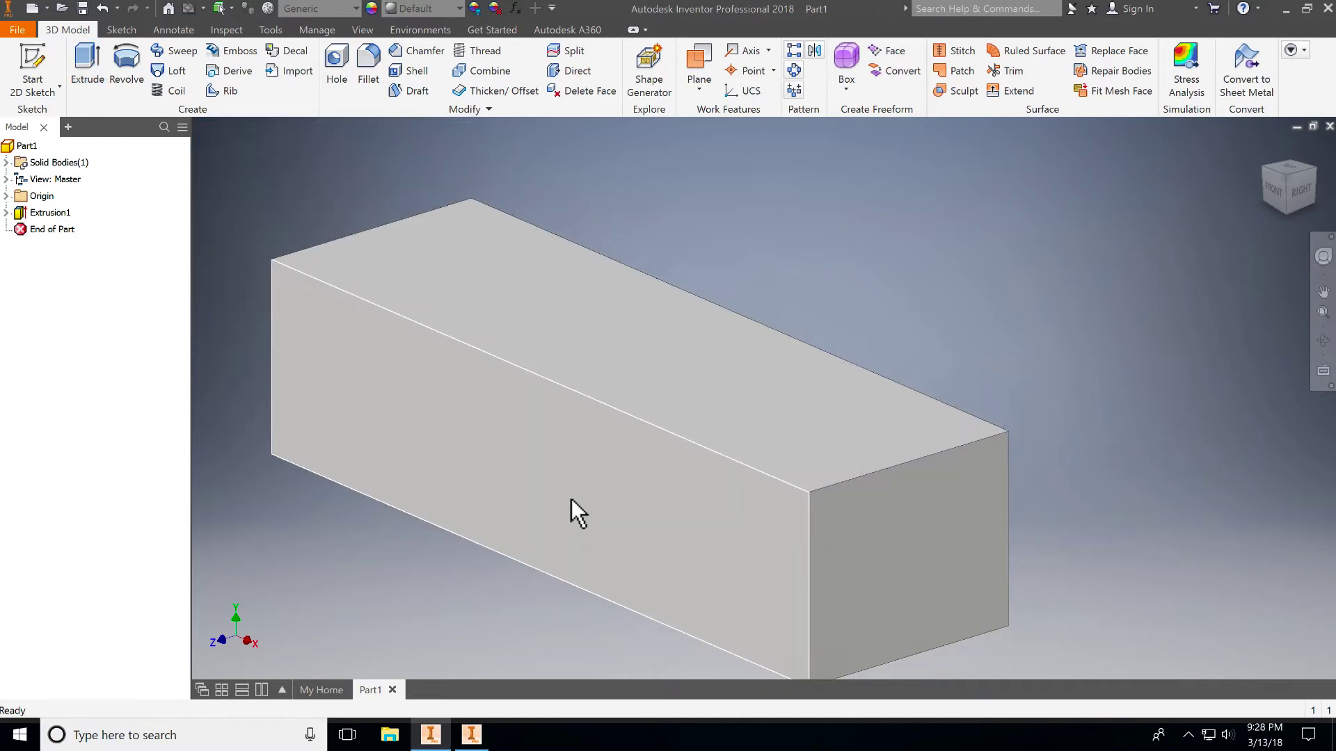
pyautogui.moveTo(570, 499); pyautogui.dragTo(853, 416, button='middle')
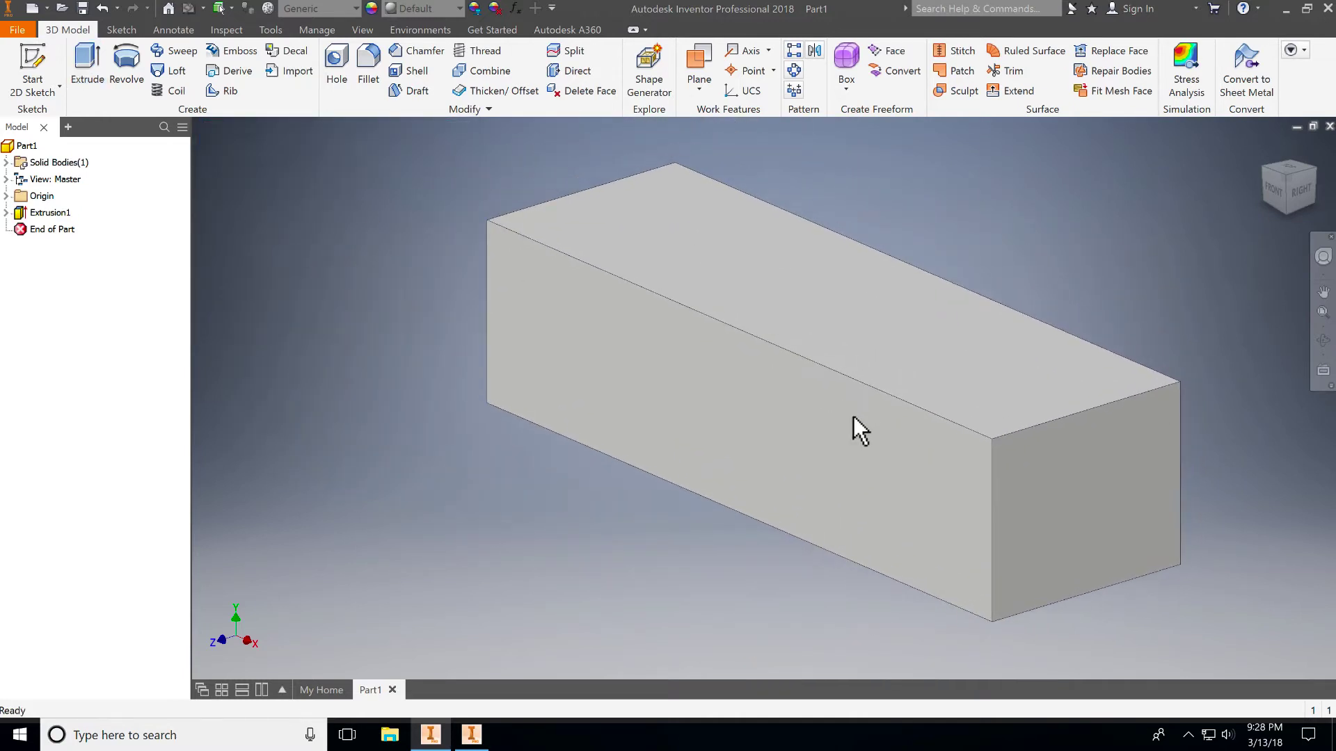
pyautogui.moveTo(853, 416)
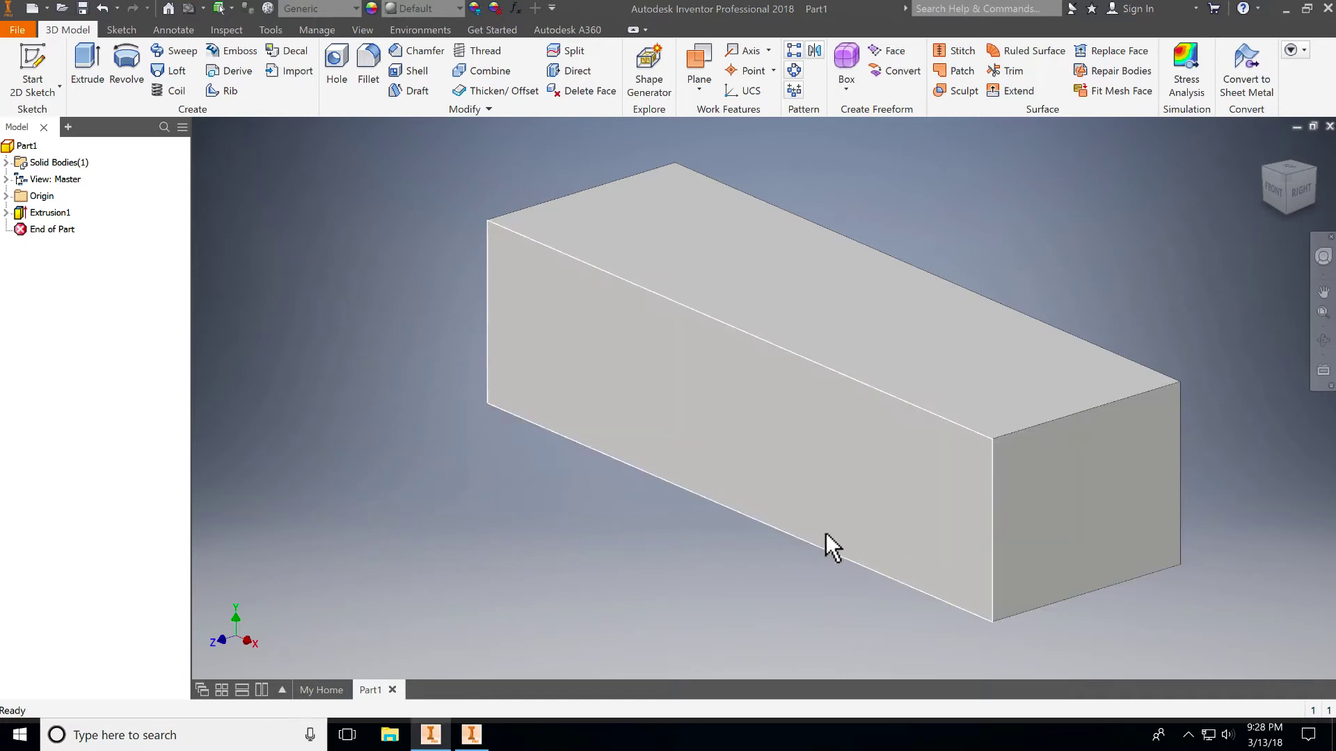
# - Start a new sketch, Sketch2, on the block's front face
pyautogui.rightClick(785, 434)
pyautogui.click(783, 471)
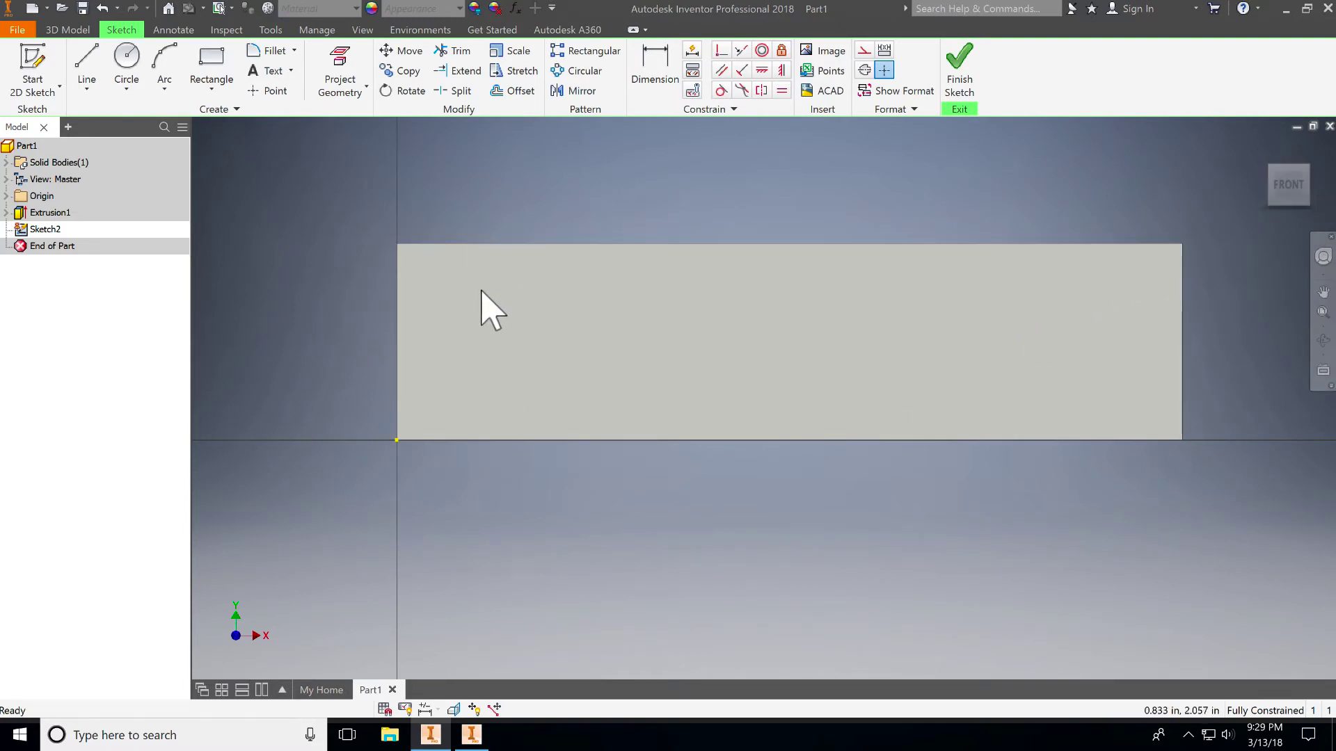
pyautogui.click(84, 89)
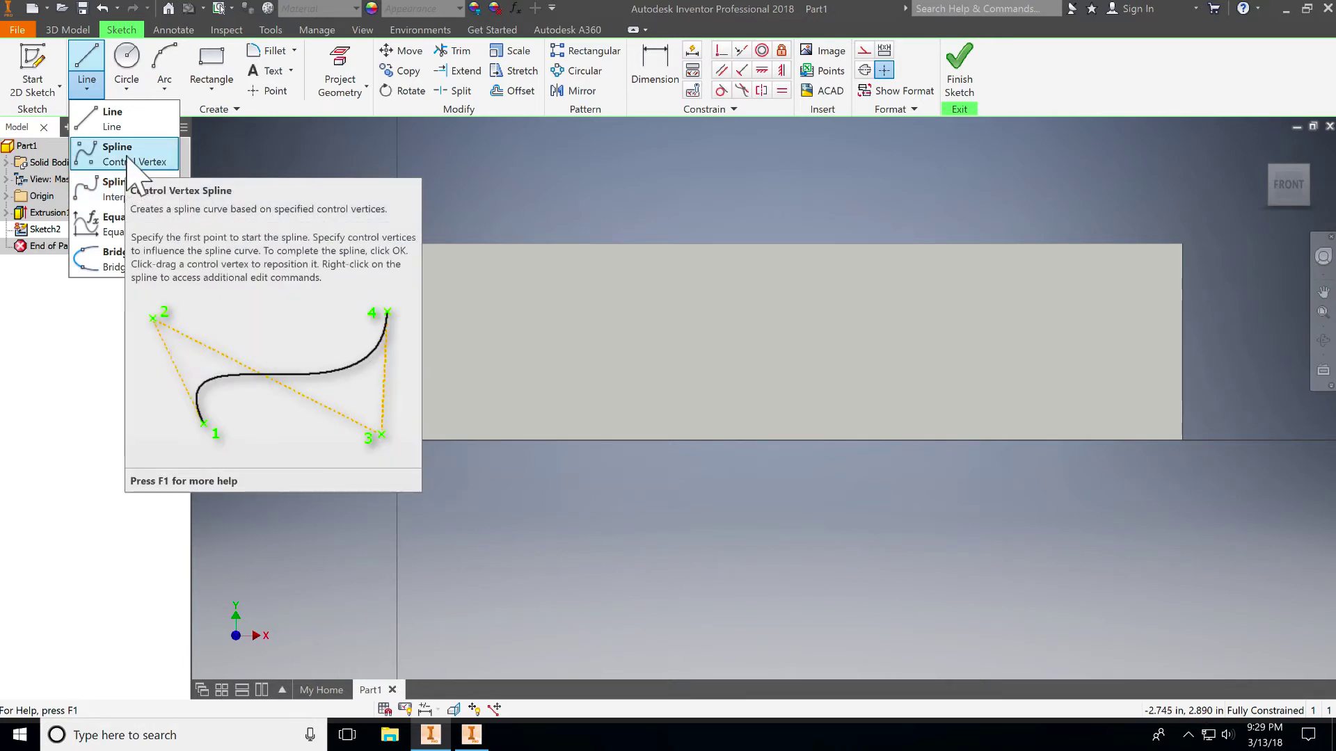
# - Draw a five-point interpolated spline from the top edge down to the bottom-left corner
pyautogui.click(114, 189)
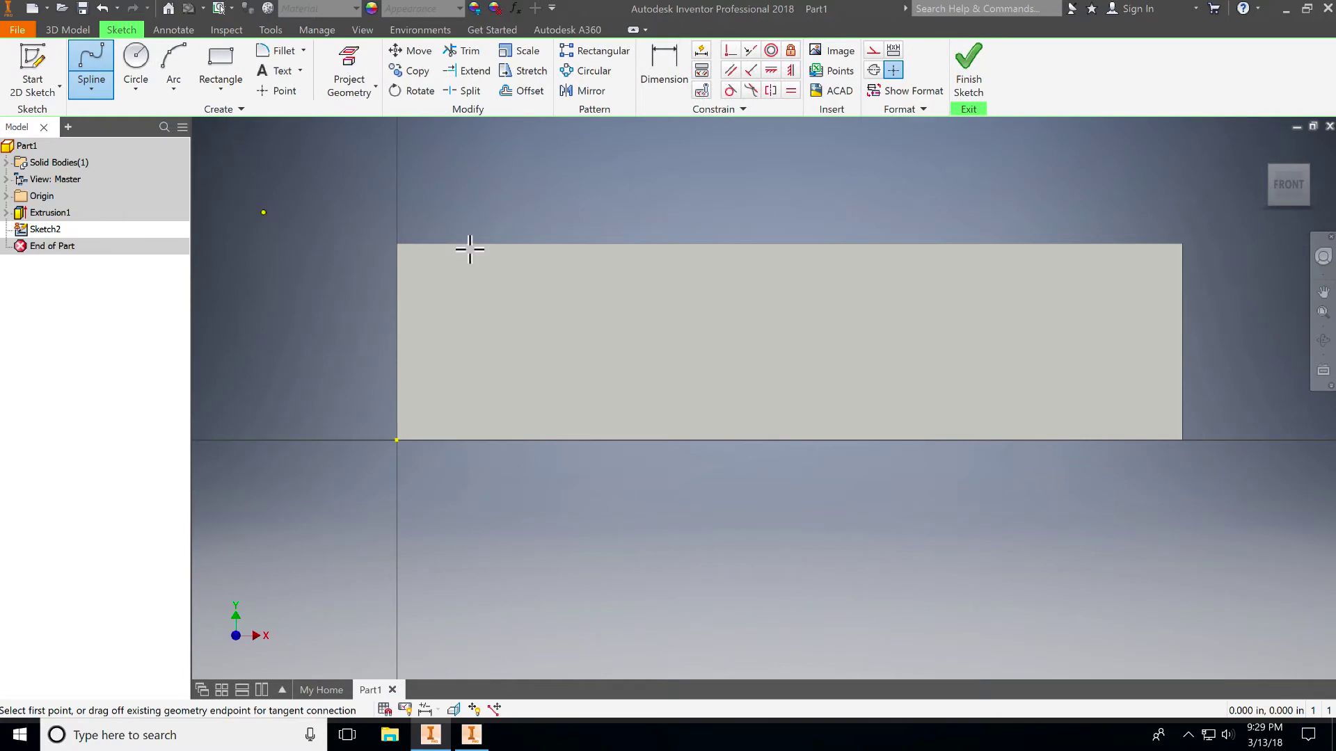
pyautogui.click(1123, 243)
pyautogui.click(920, 294)
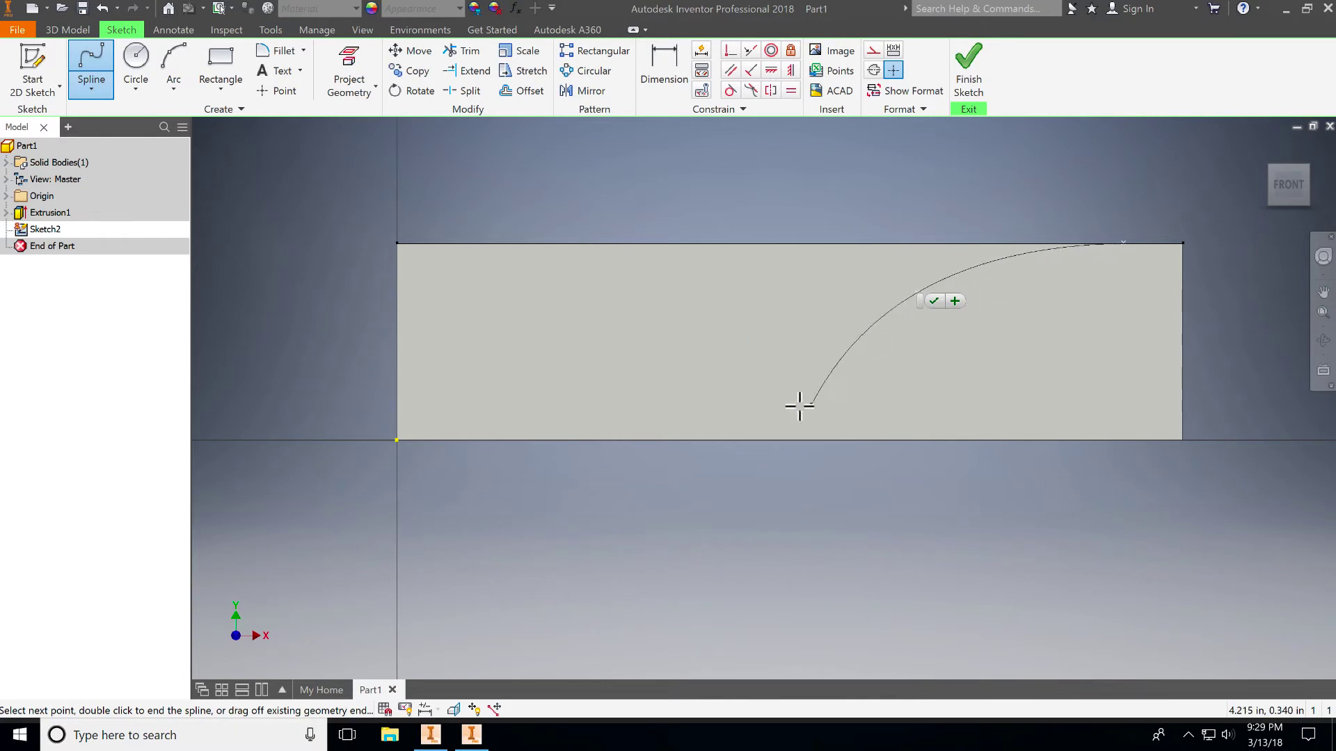
pyautogui.click(759, 394)
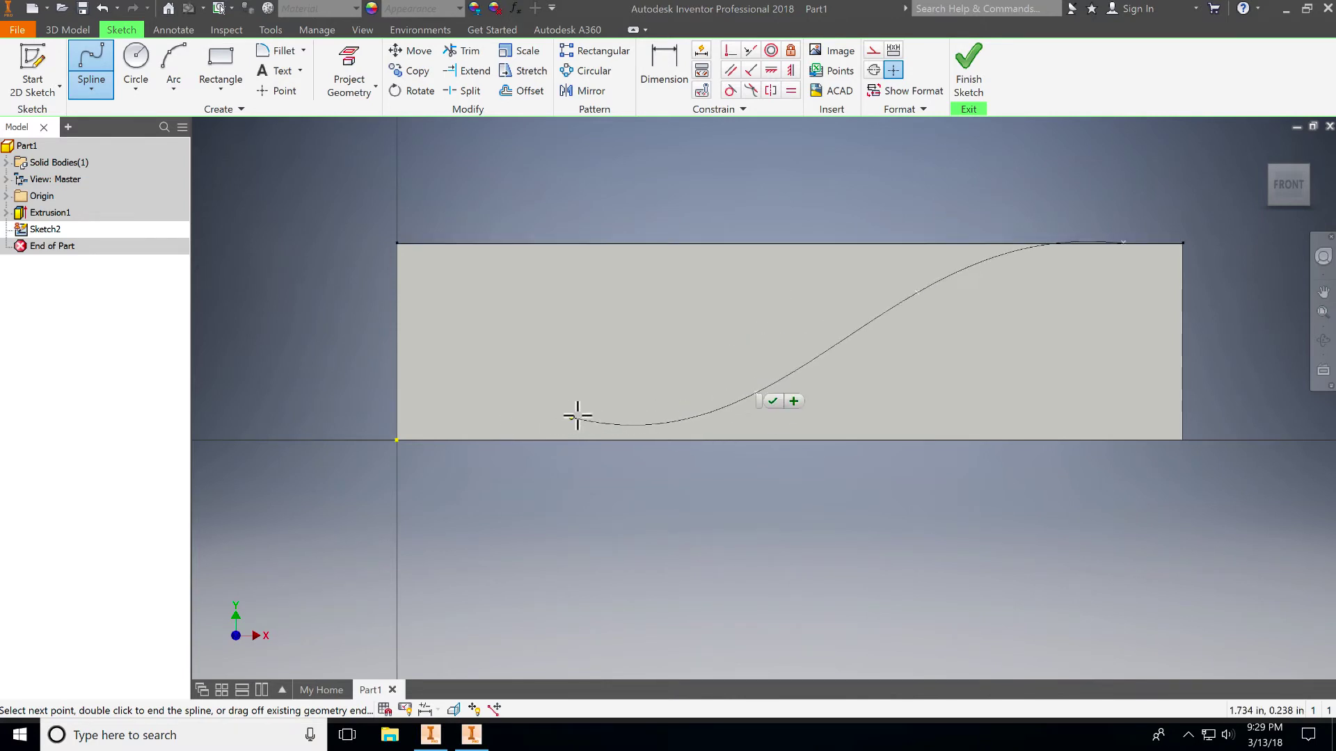
pyautogui.click(687, 420)
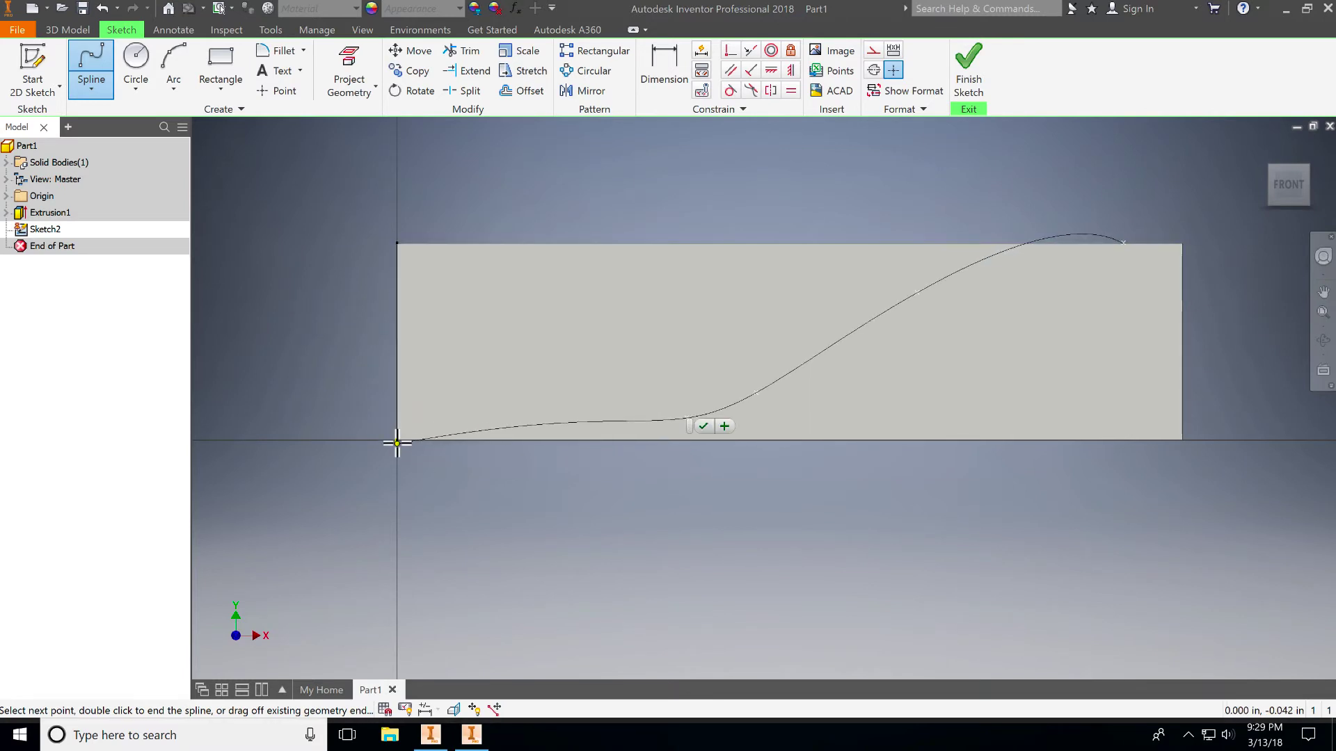
pyautogui.click(396, 441)
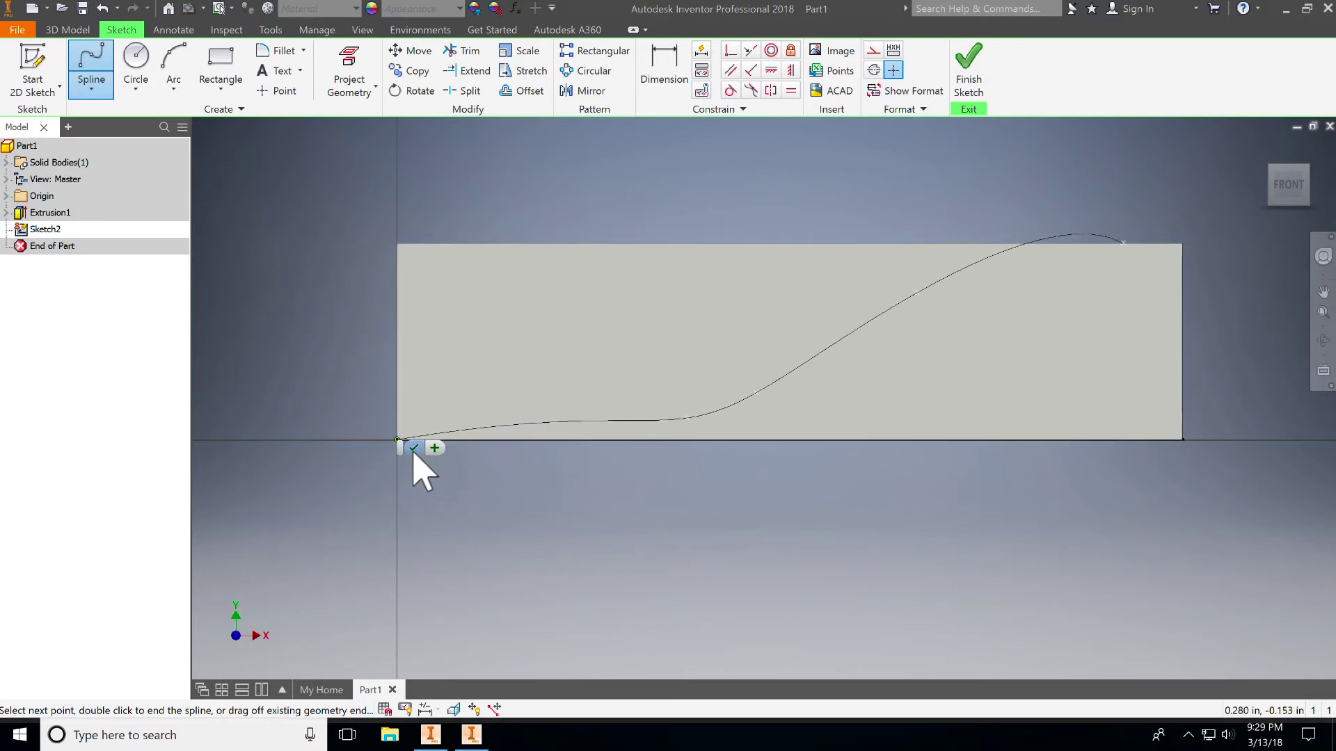
pyautogui.click(414, 448)
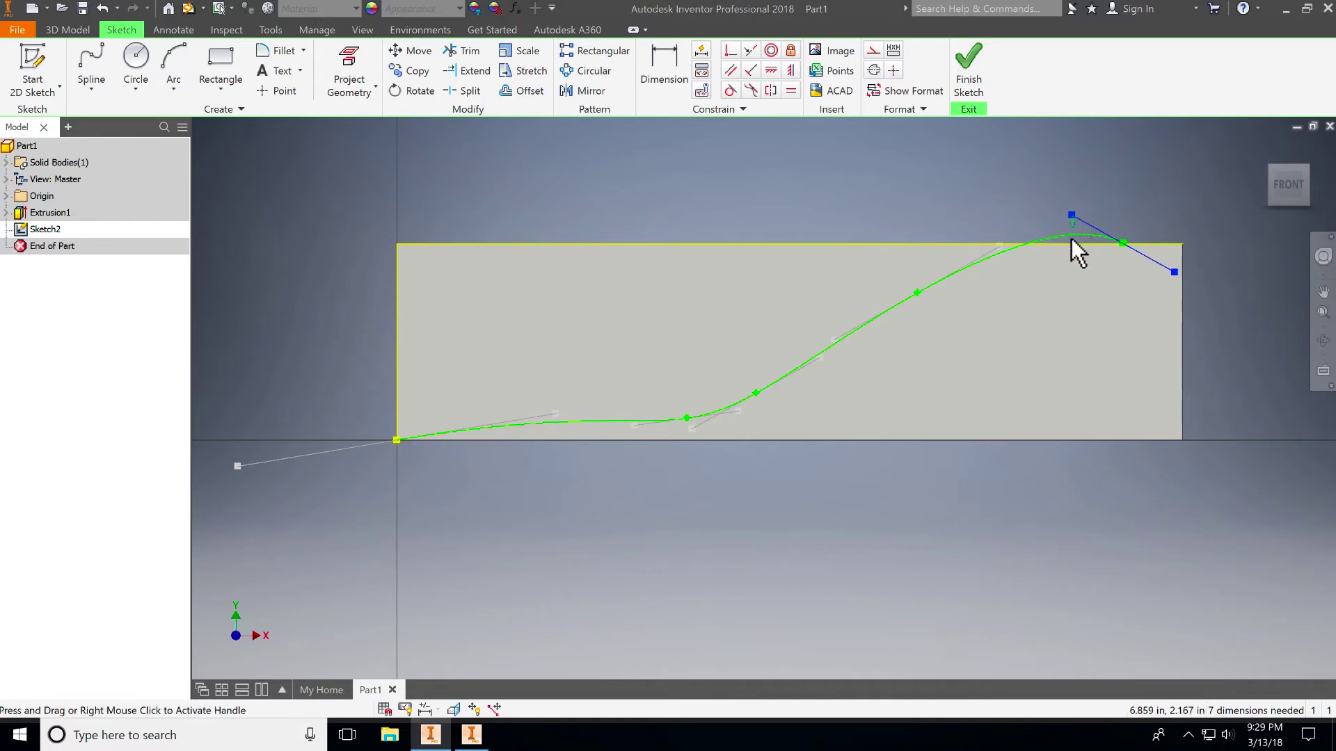
# - Reshape the spline by moving its fit points into a smooth S-curve
pyautogui.click(1080, 217)
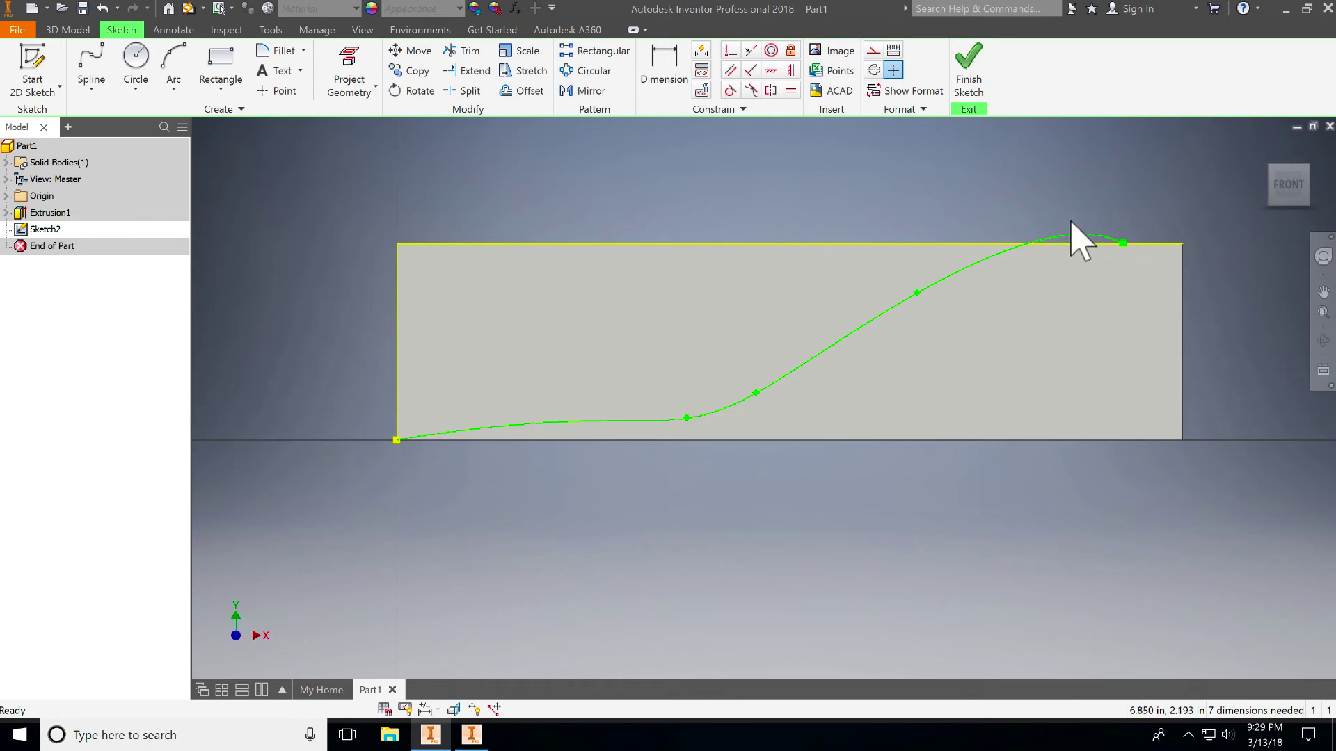
pyautogui.click(1127, 246)
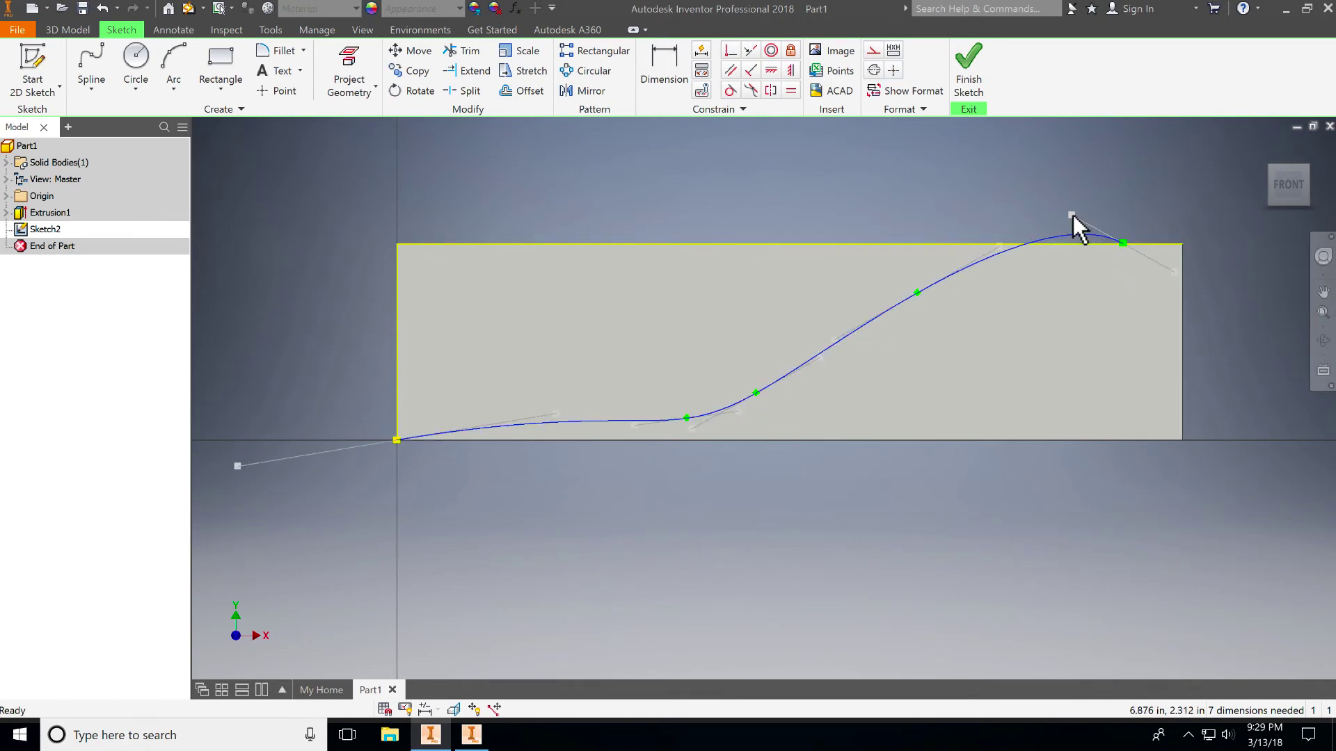
pyautogui.moveTo(1072, 215); pyautogui.dragTo(1075, 201)
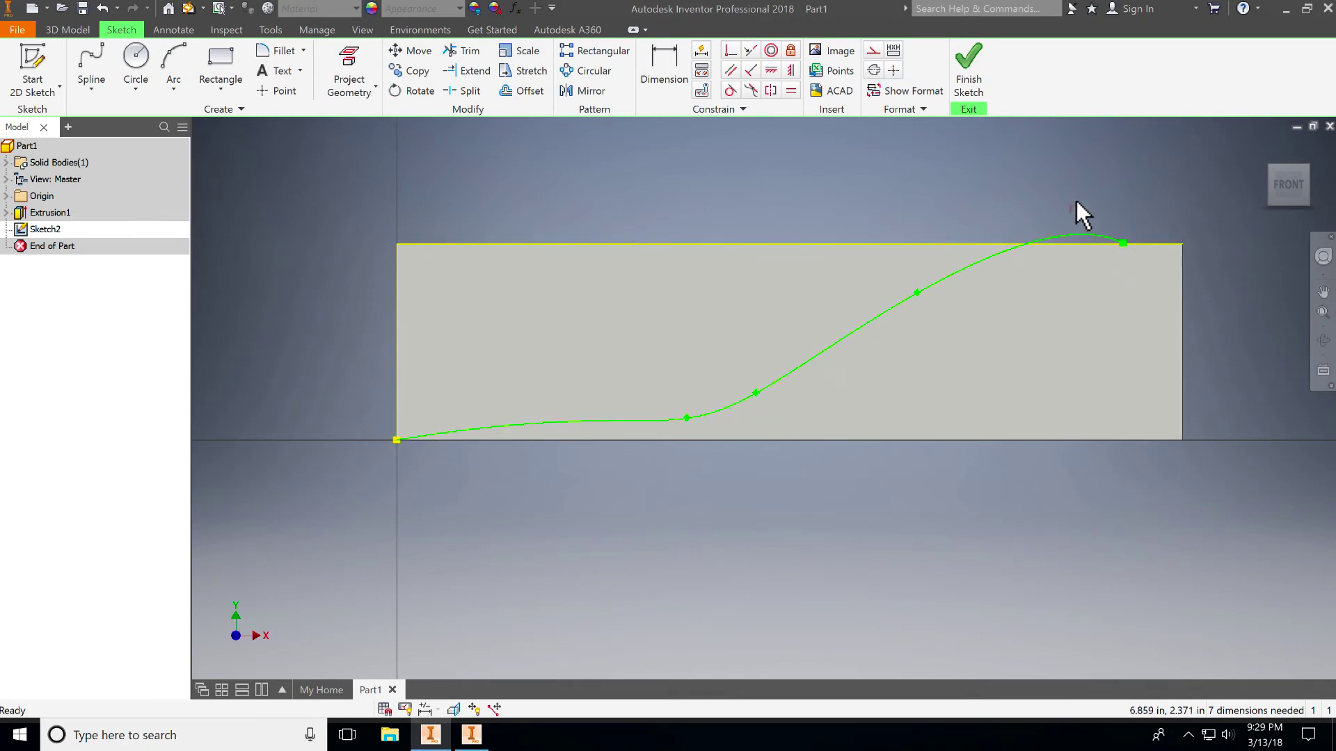
pyautogui.click(917, 292)
pyautogui.moveTo(920, 293); pyautogui.dragTo(979, 296)
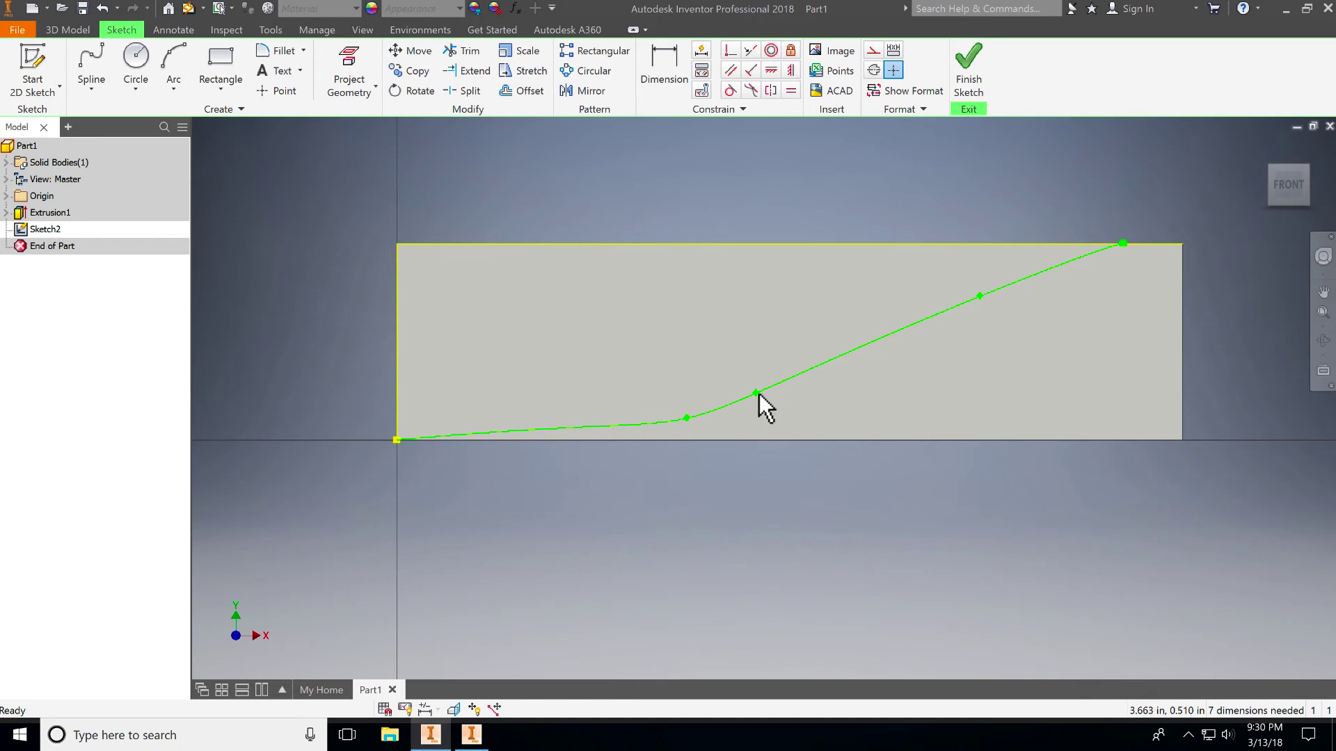
pyautogui.moveTo(758, 394); pyautogui.dragTo(887, 360)
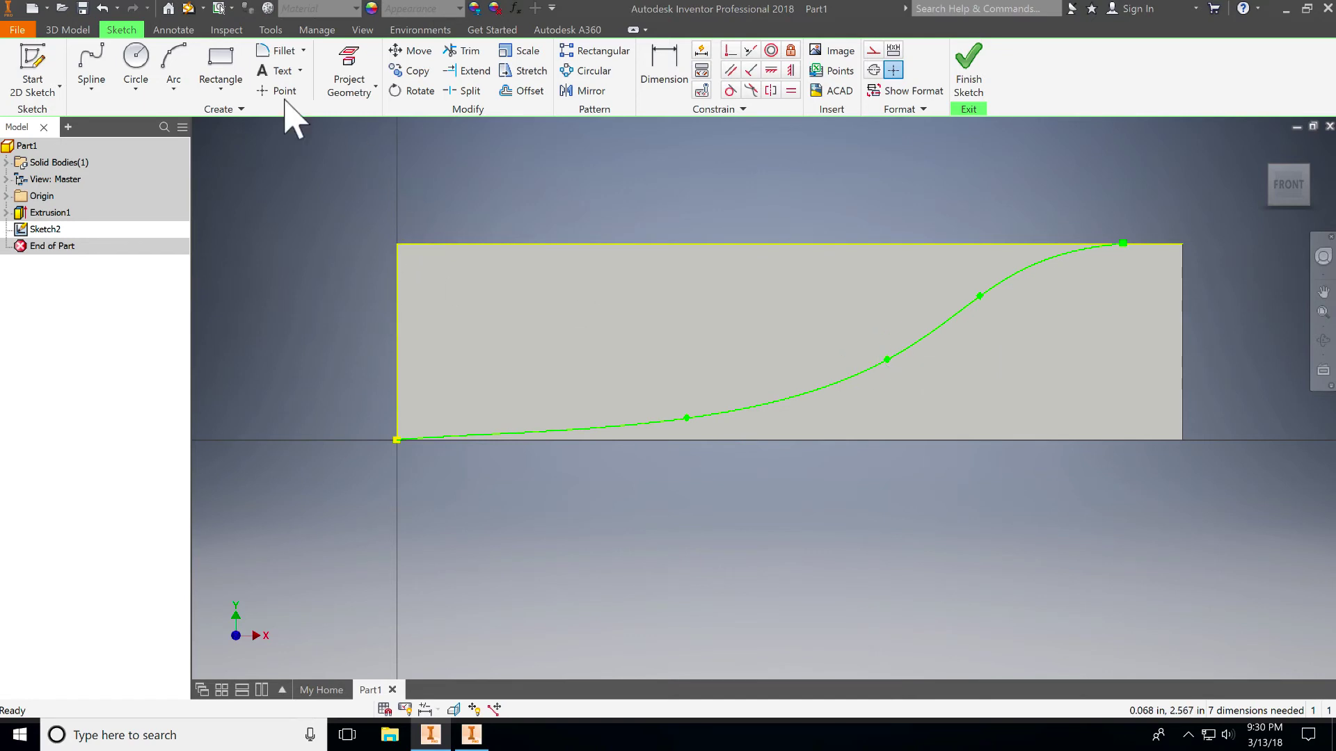
# - Close the spline profile with lines along the left and top edges and finish the sketch
pyautogui.click(91, 83)
pyautogui.click(116, 110)
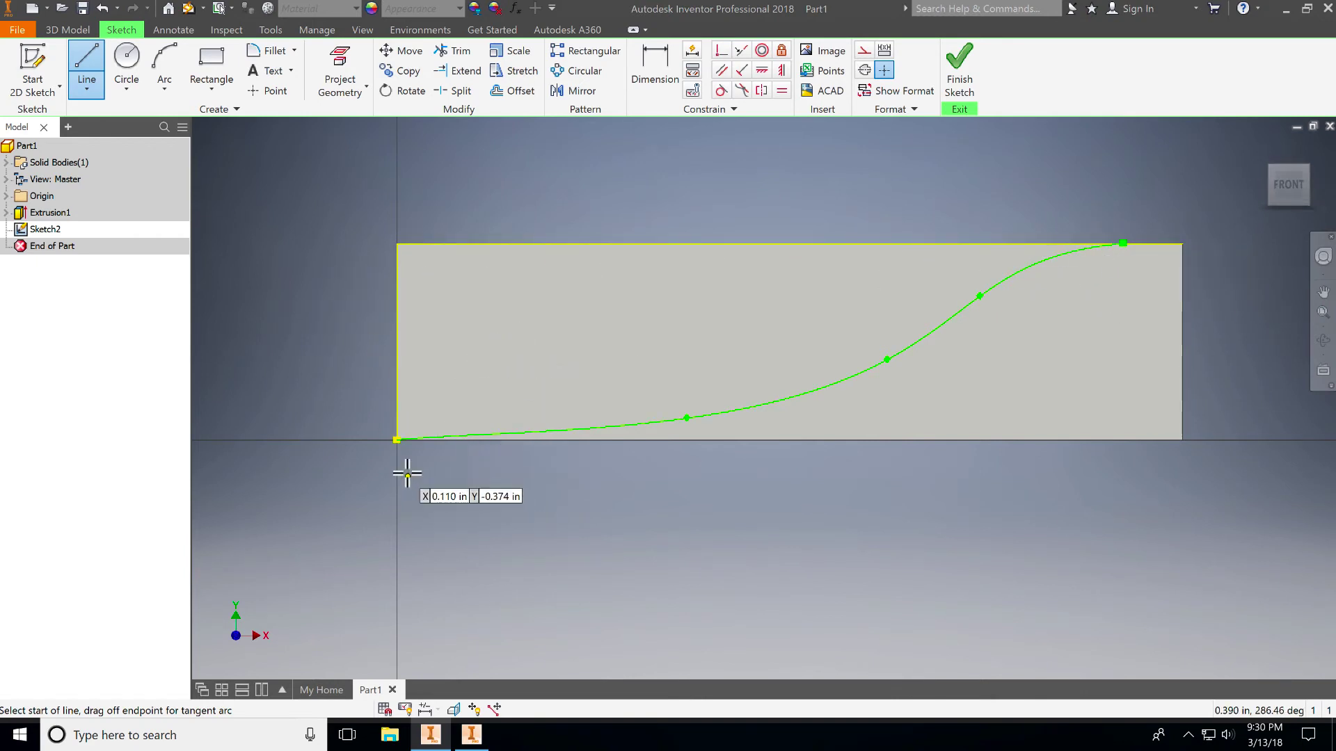
pyautogui.click(397, 440)
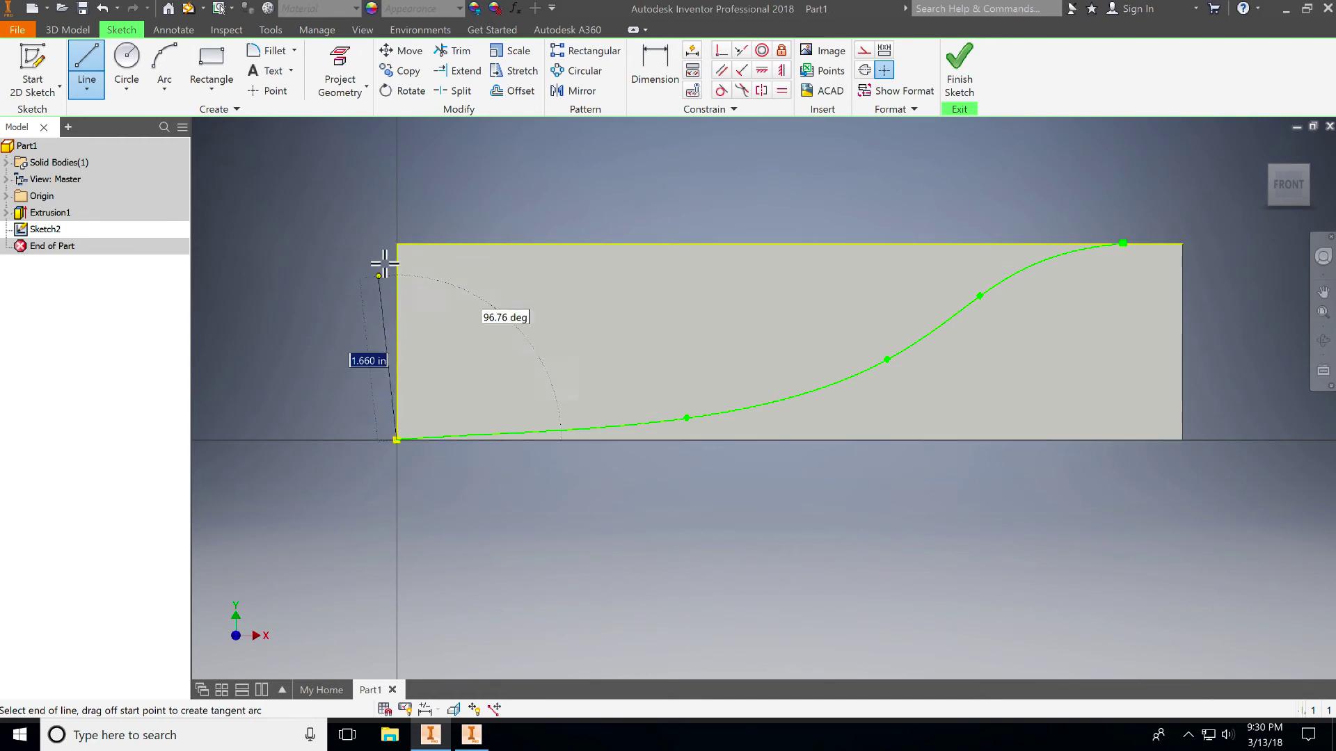
pyautogui.click(398, 243)
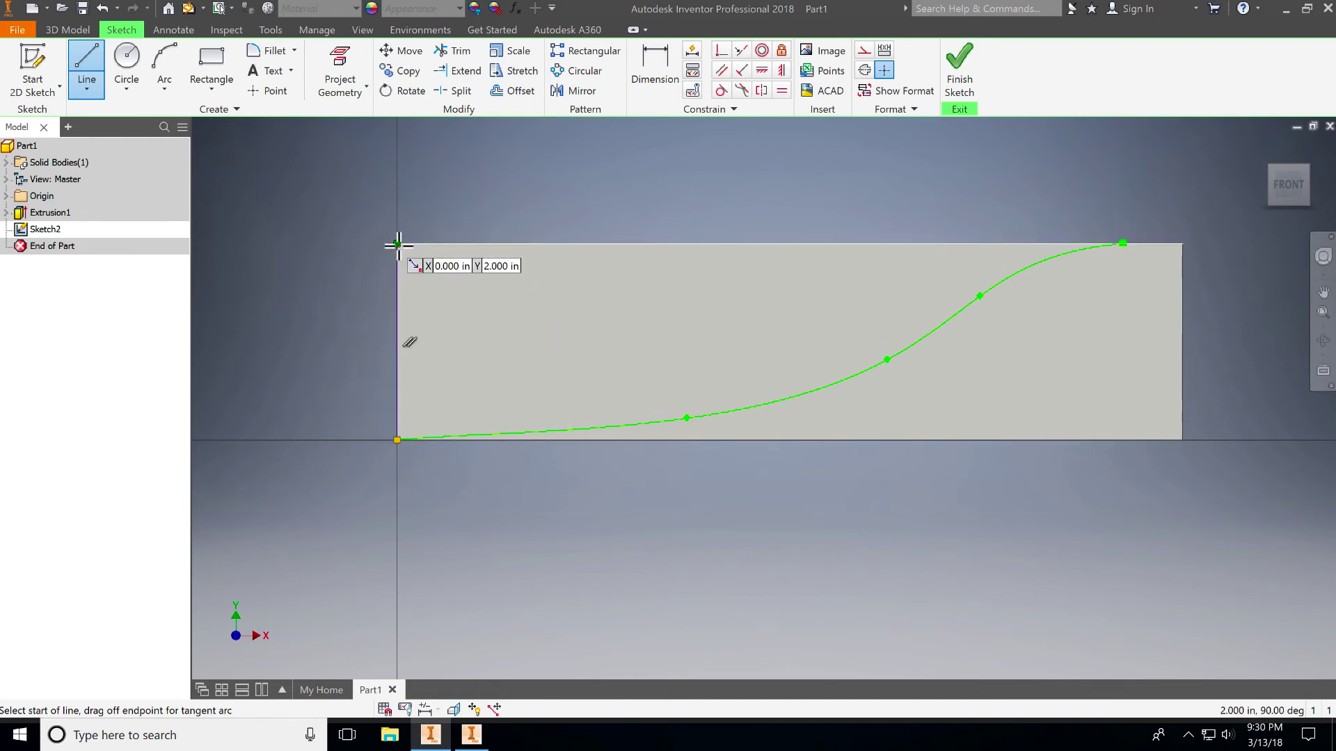
pyautogui.click(1123, 243)
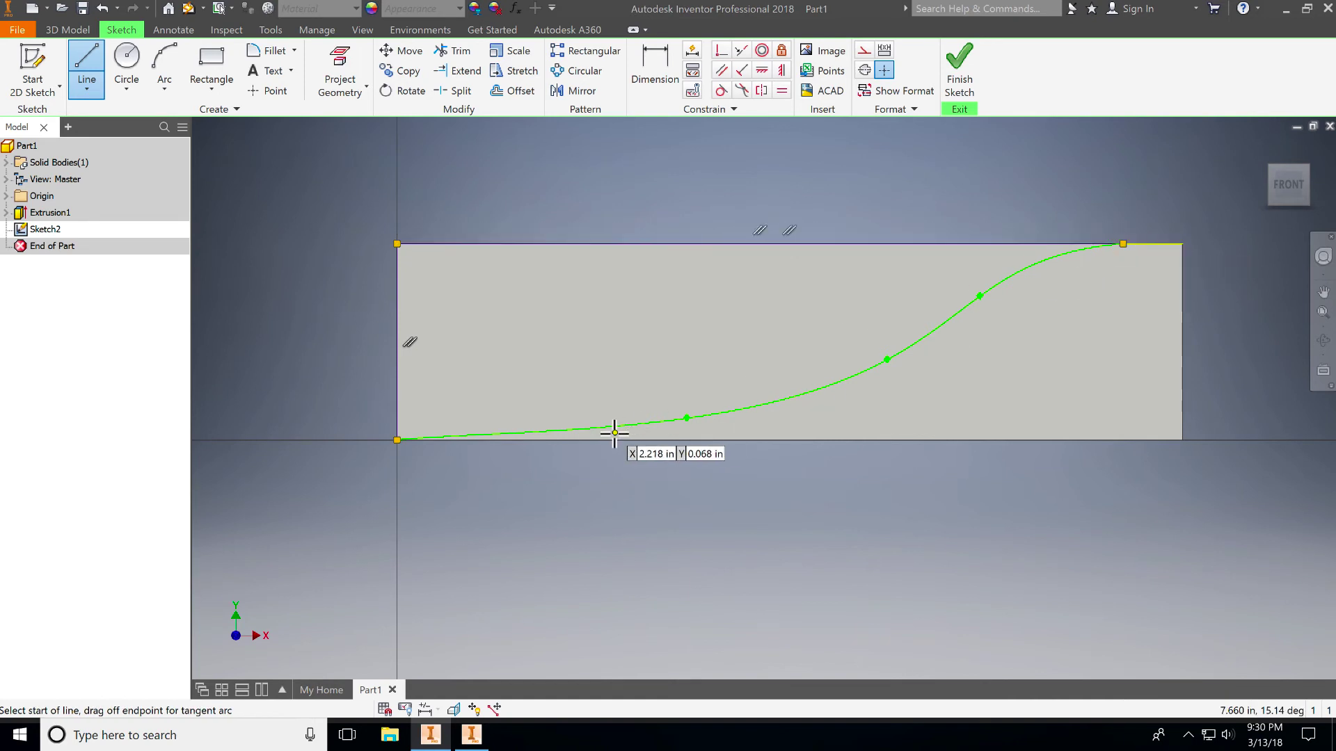
pyautogui.click(960, 69)
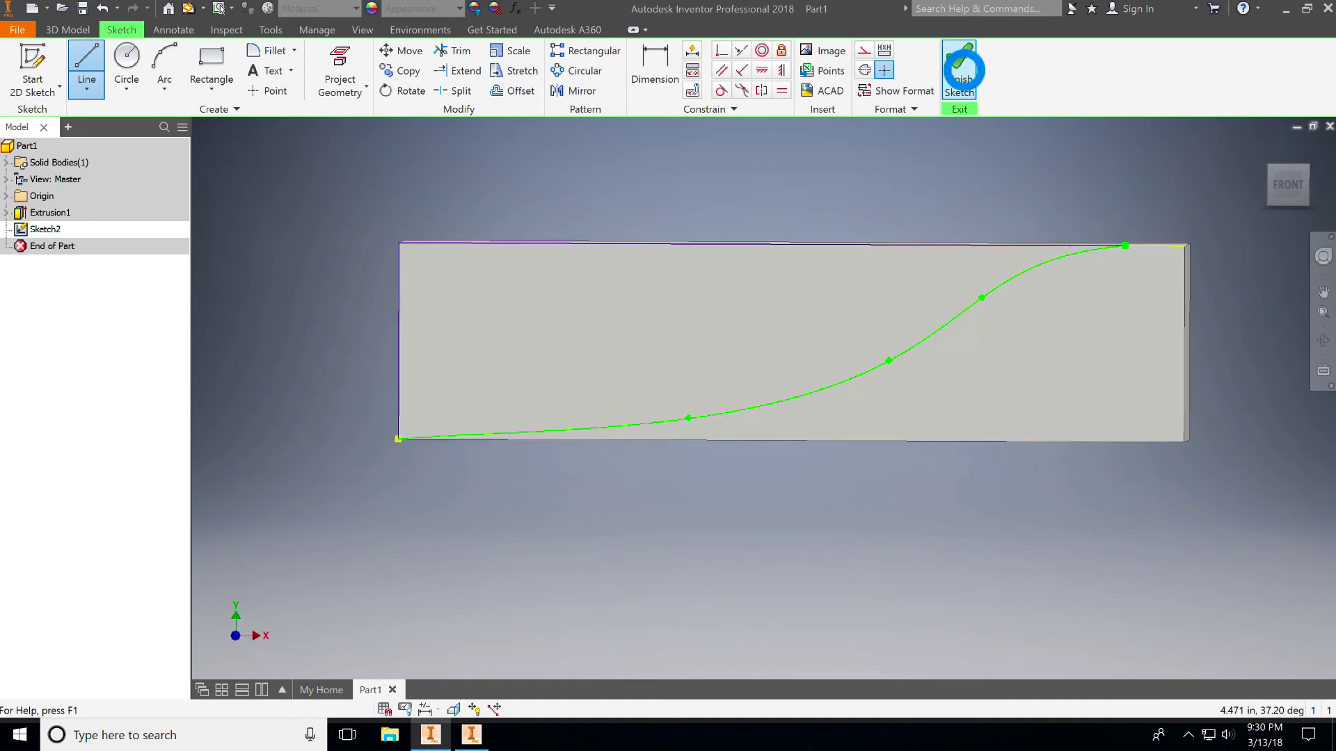
pyautogui.click(83, 61)
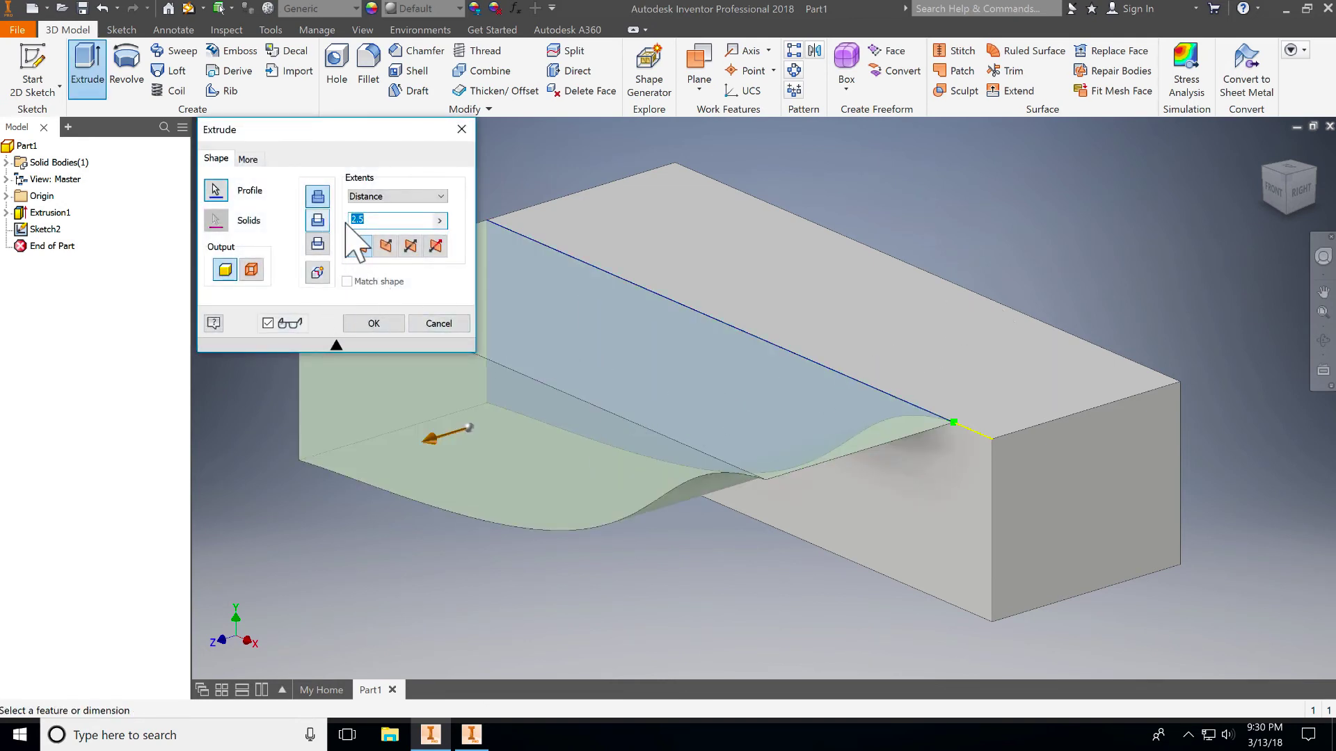
# - Extrude-cut the region above the spline 2.5 in through the block
pyautogui.click(317, 220)
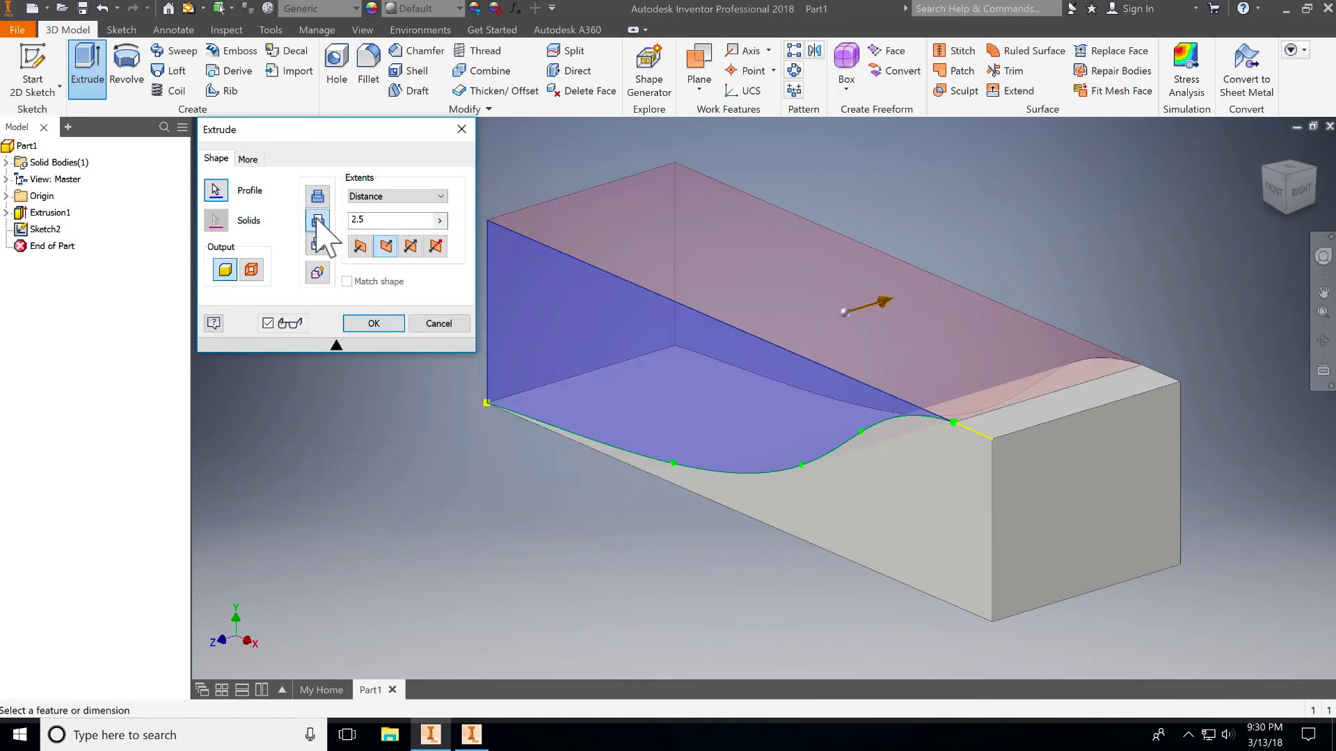
pyautogui.click(377, 323)
pyautogui.scroll(1, 573, 424)
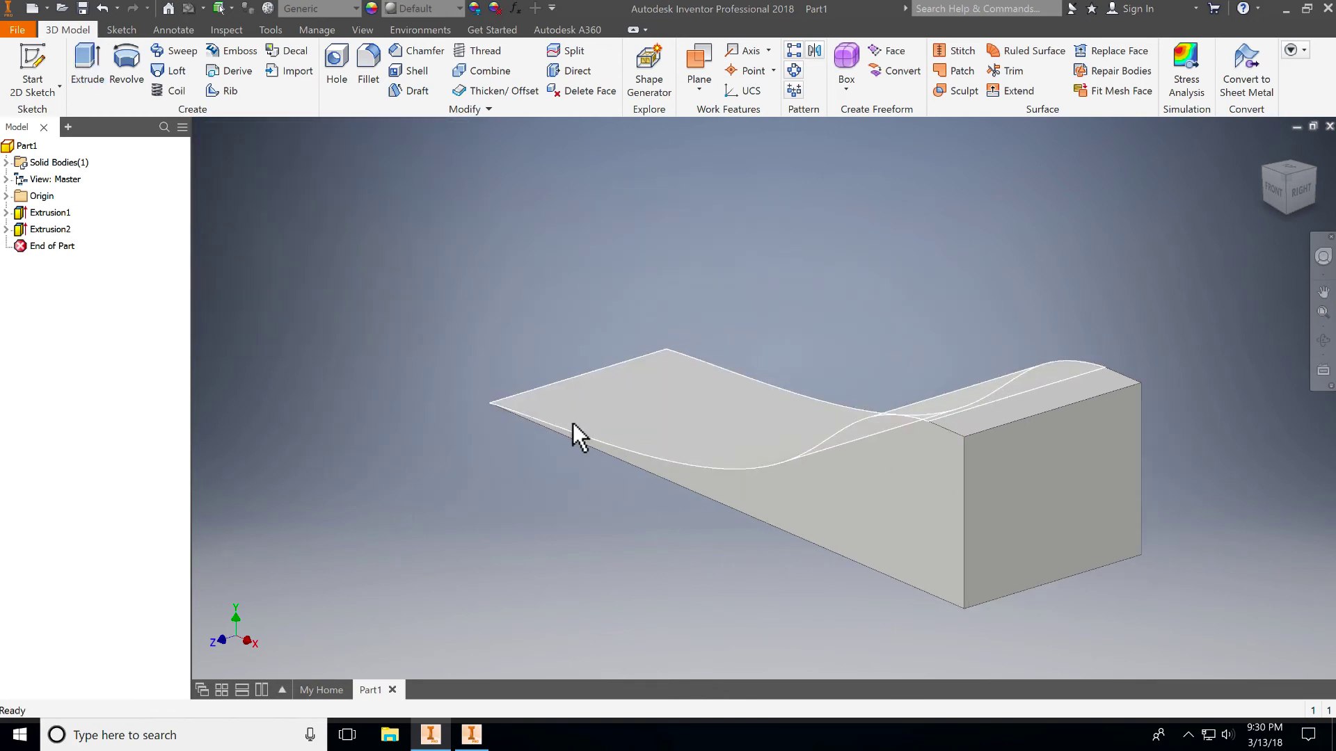
pyautogui.keyDown('shift'); pyautogui.moveTo(629, 397); pyautogui.dragTo(516, 404, button='middle'); pyautogui.keyUp('shift')
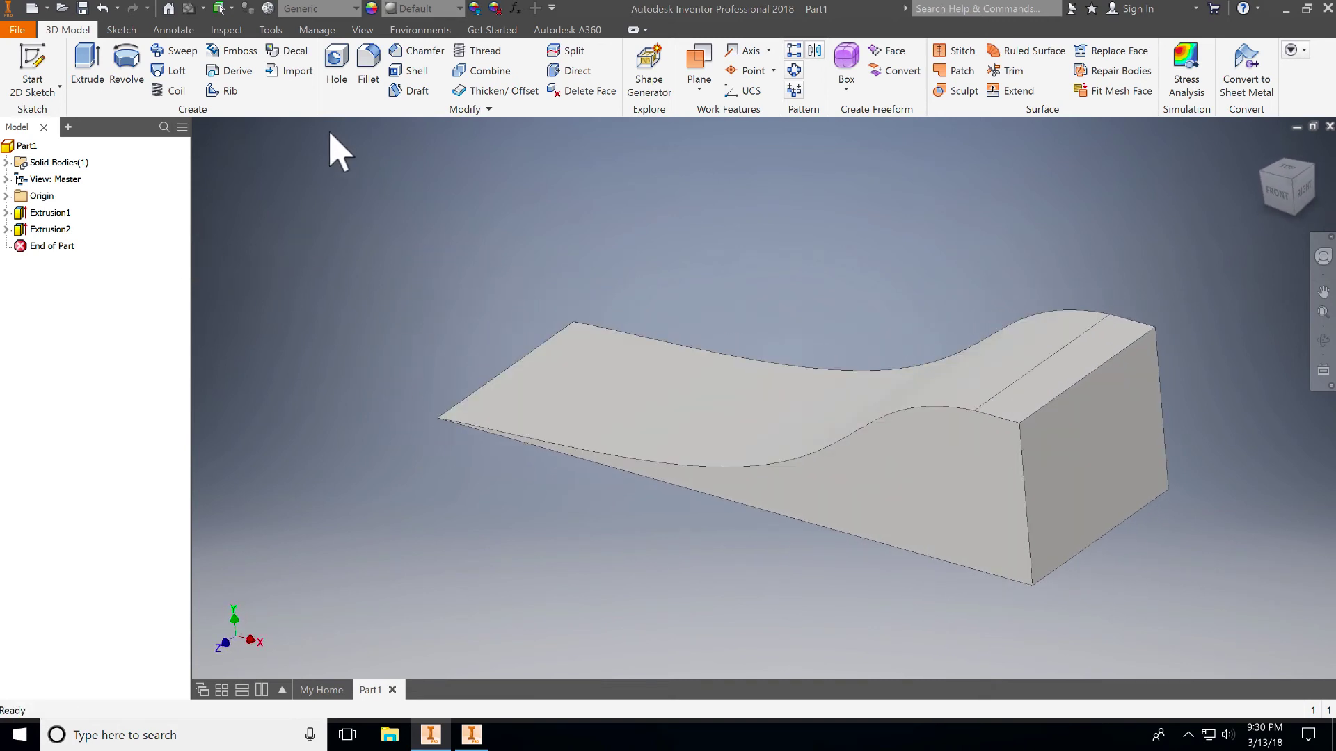
# - Fillet the four curved top edge segments with a 0.5 in radius
pyautogui.click(368, 68)
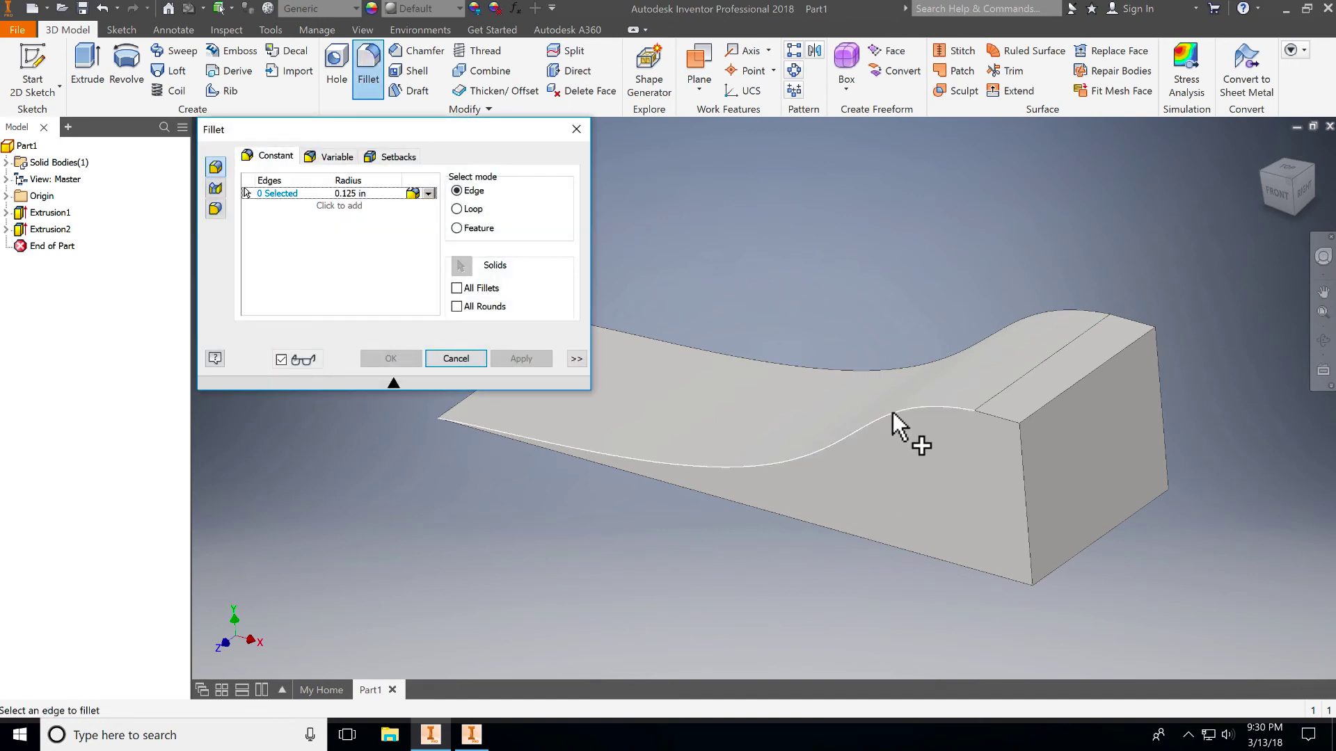
pyautogui.click(892, 413)
pyautogui.click(1009, 421)
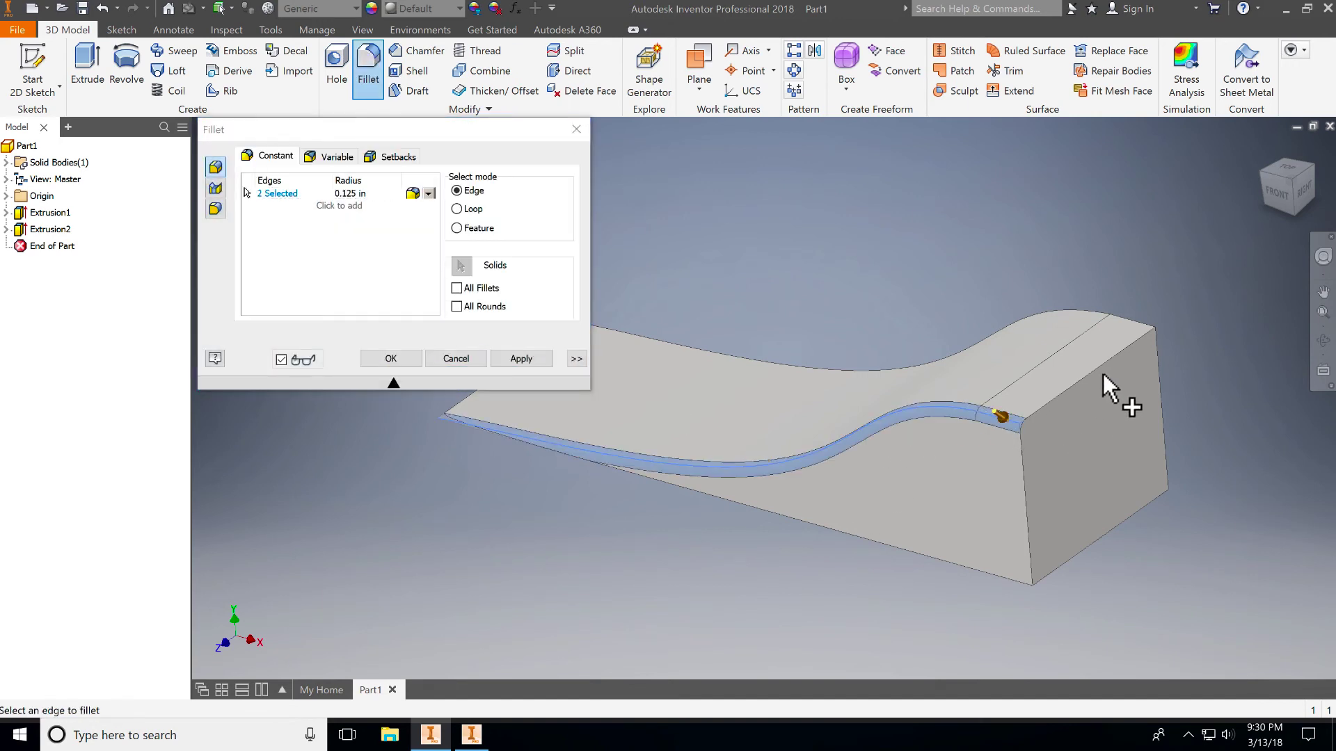
pyautogui.click(1138, 320)
pyautogui.click(1022, 322)
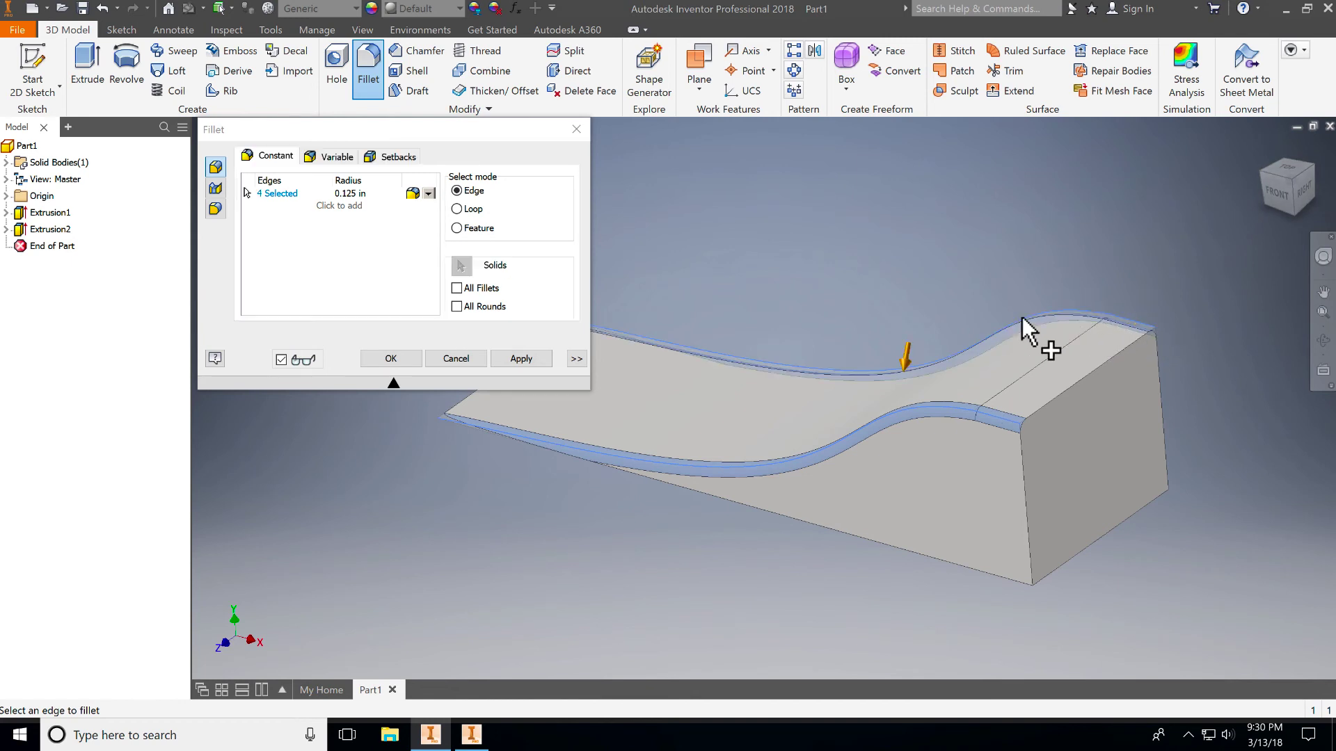
pyautogui.click(348, 195)
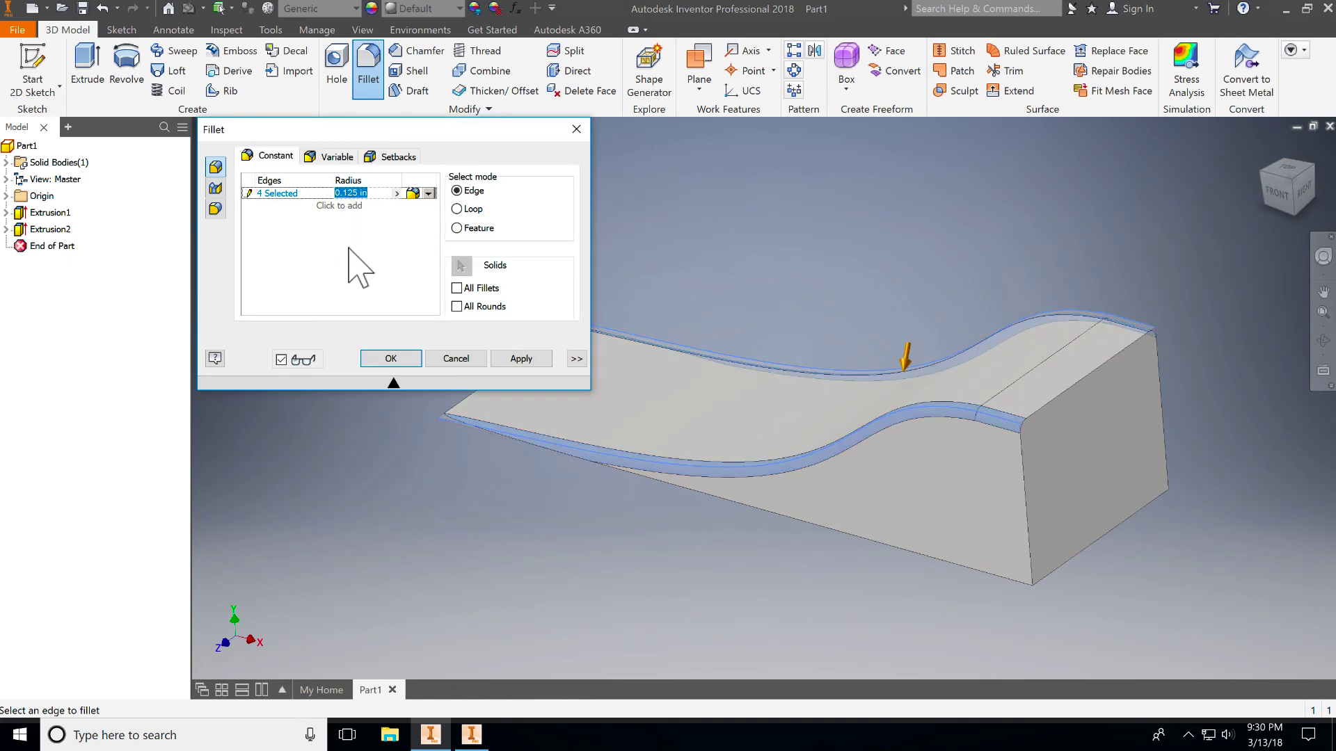
pyautogui.write('.5')
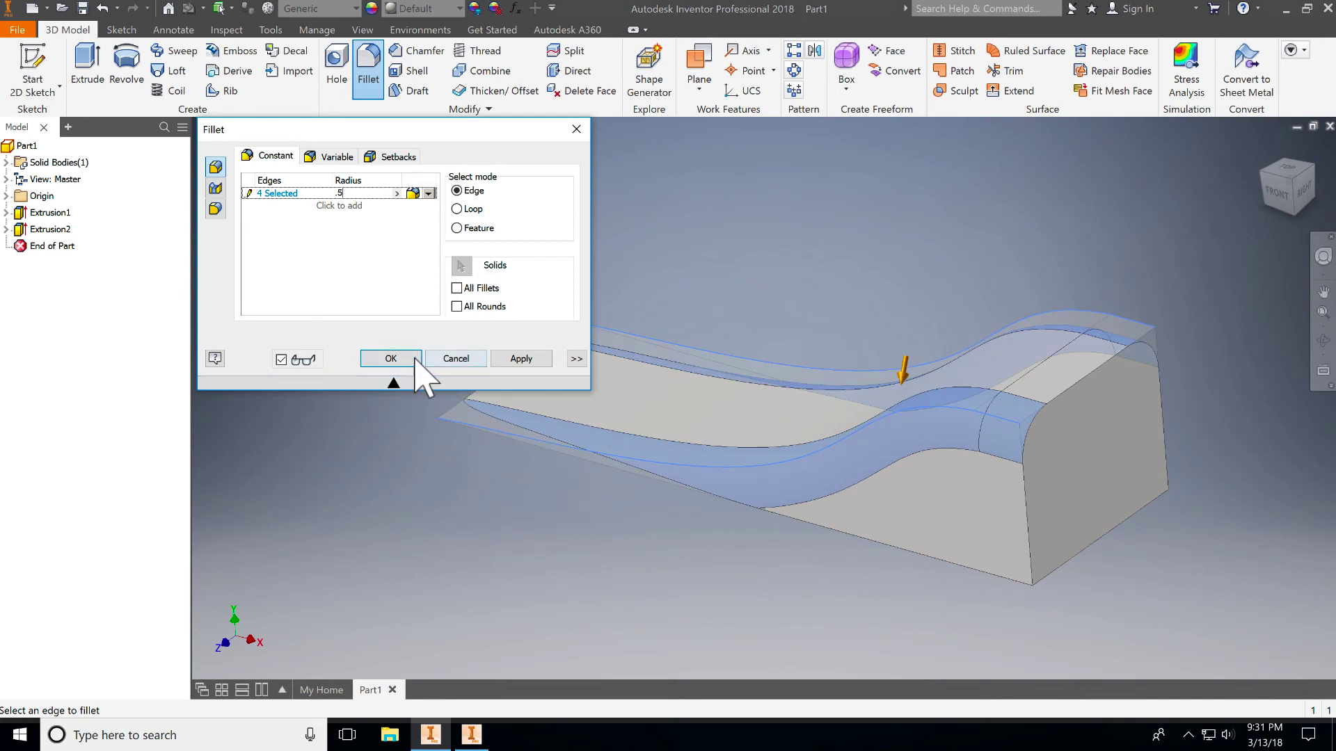
pyautogui.click(391, 359)
pyautogui.keyDown('shift'); pyautogui.moveTo(441, 411); pyautogui.dragTo(447, 438, button='middle'); pyautogui.keyUp('shift')
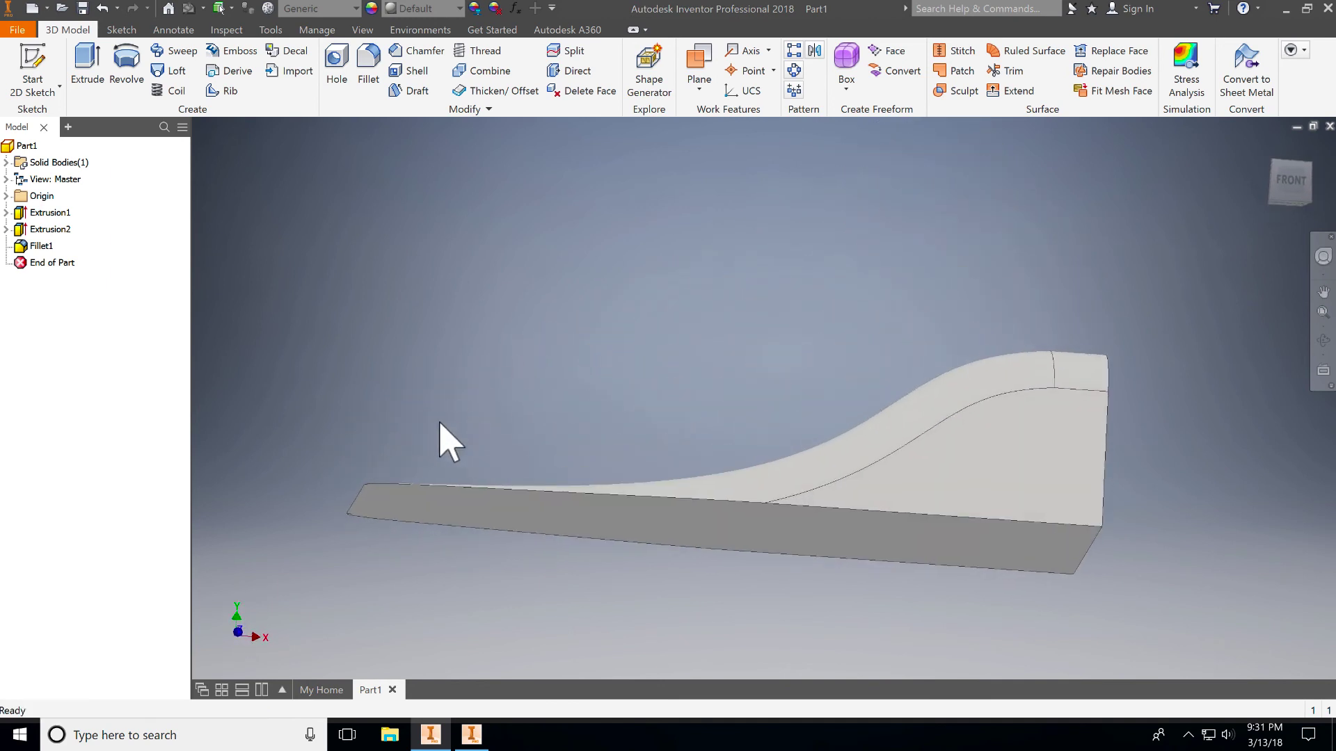
pyautogui.keyDown('shift'); pyautogui.moveTo(769, 450); pyautogui.dragTo(736, 424, button='middle'); pyautogui.keyUp('shift')
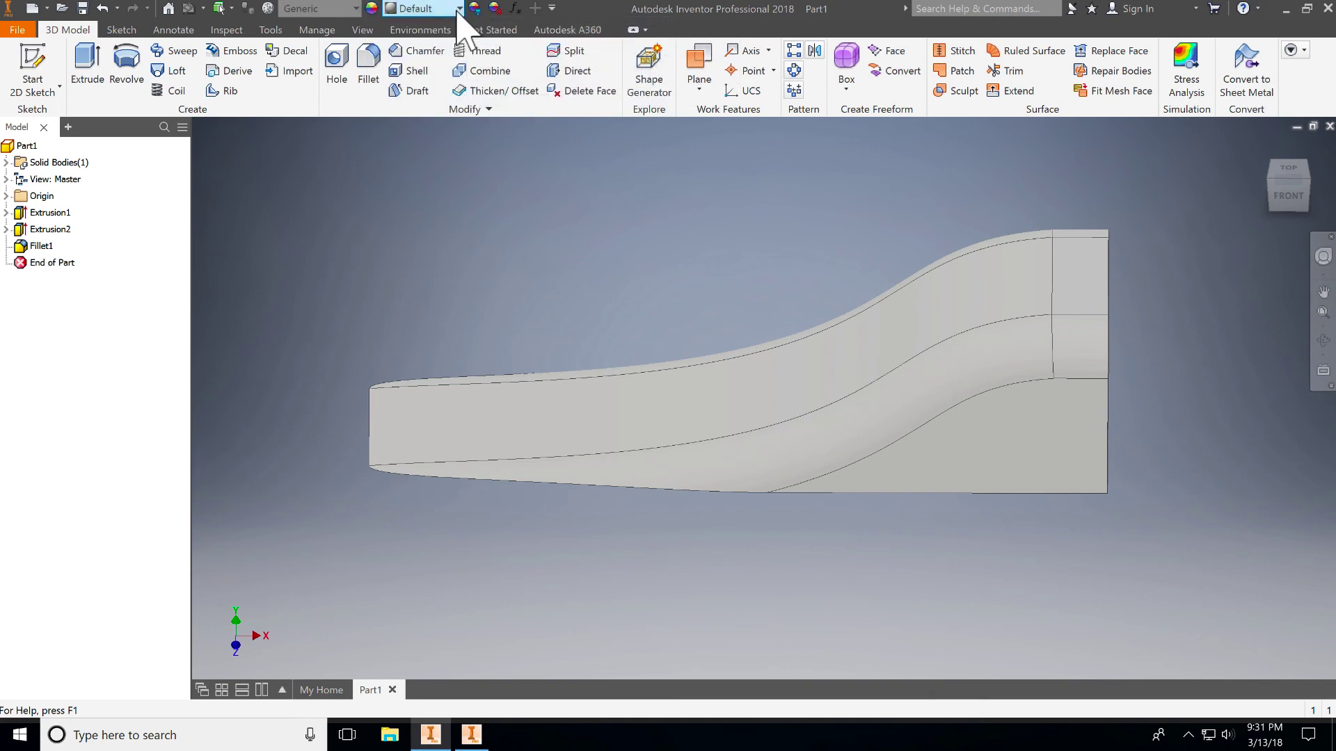
# - Apply the Cyan appearance to the part and turn to an isometric view
pyautogui.click(459, 8)
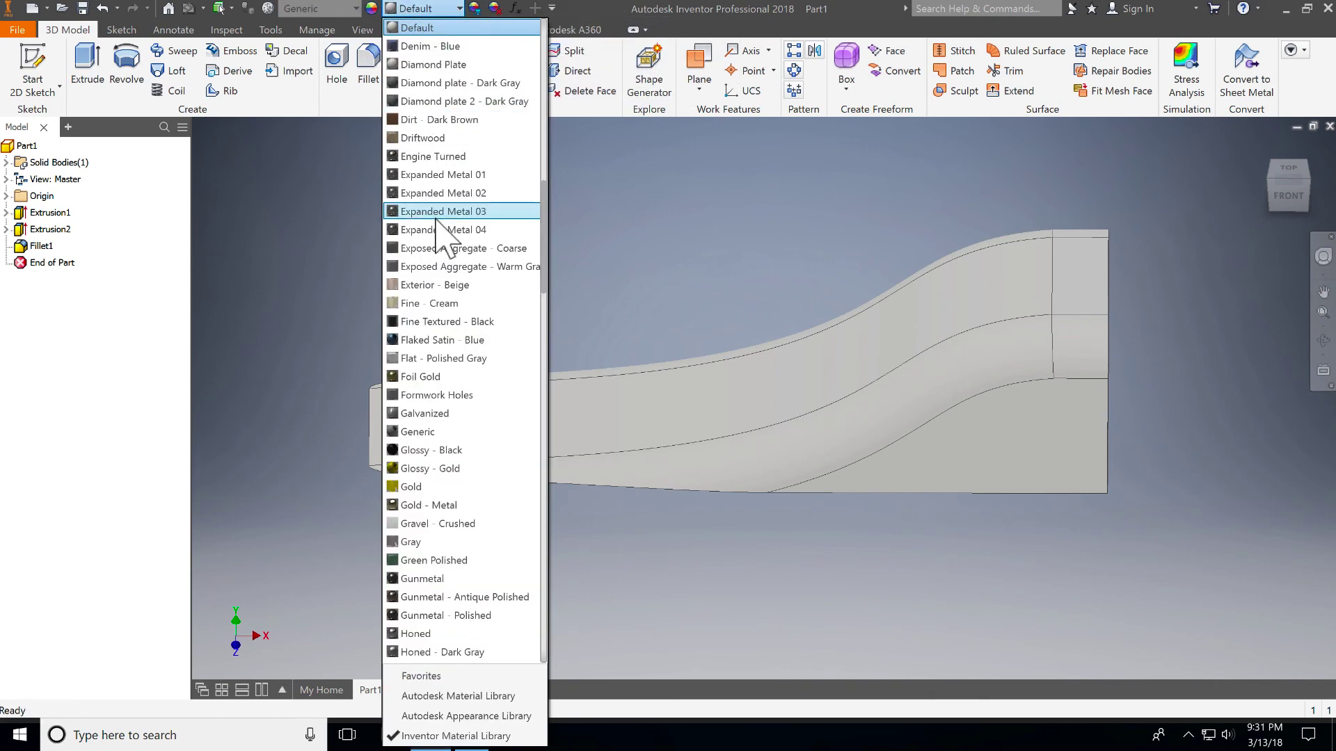
pyautogui.scroll(6, 441, 265)
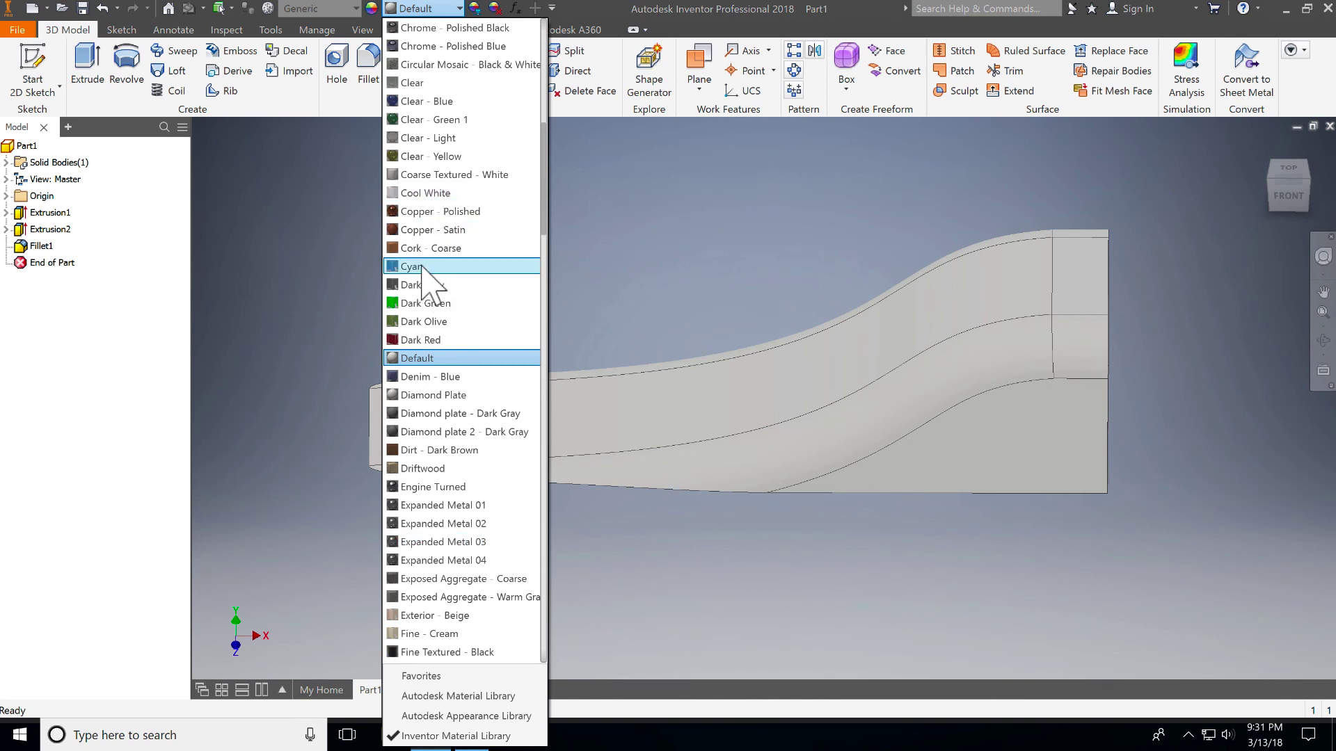
pyautogui.click(428, 268)
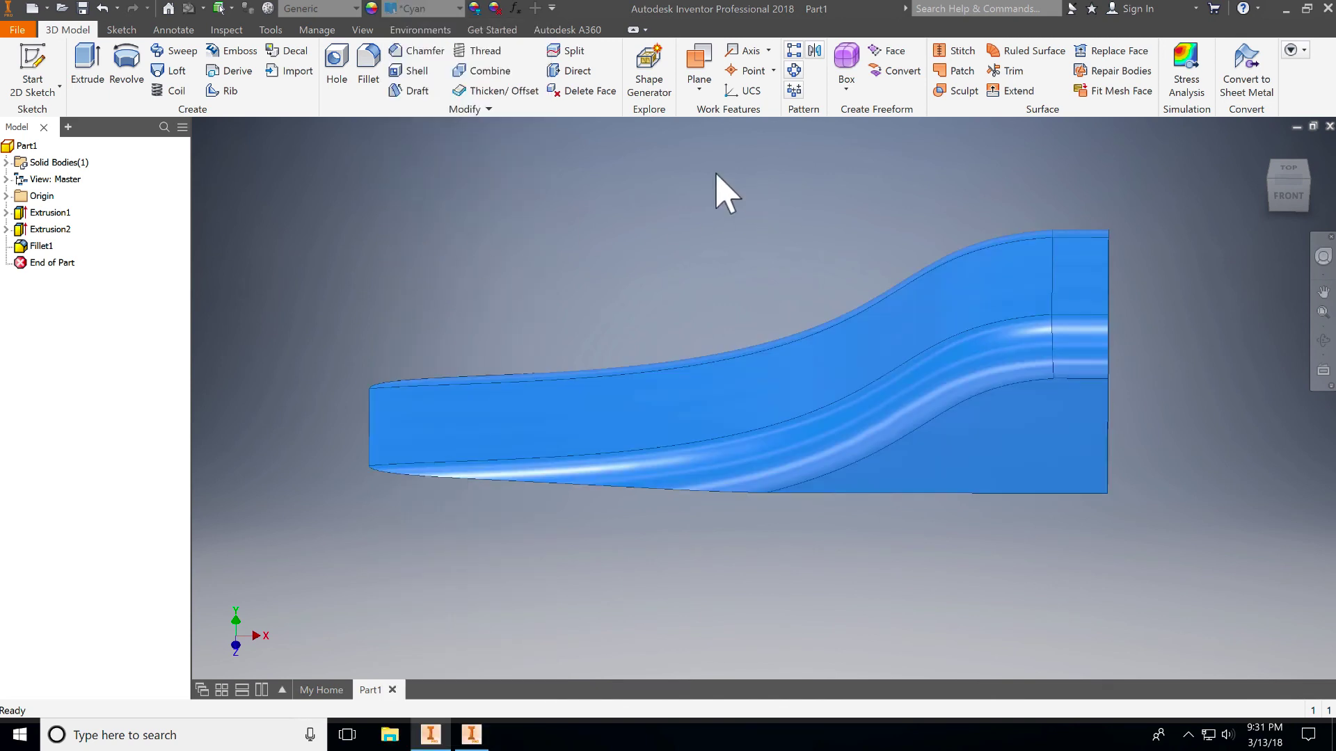
pyautogui.click(1269, 178)
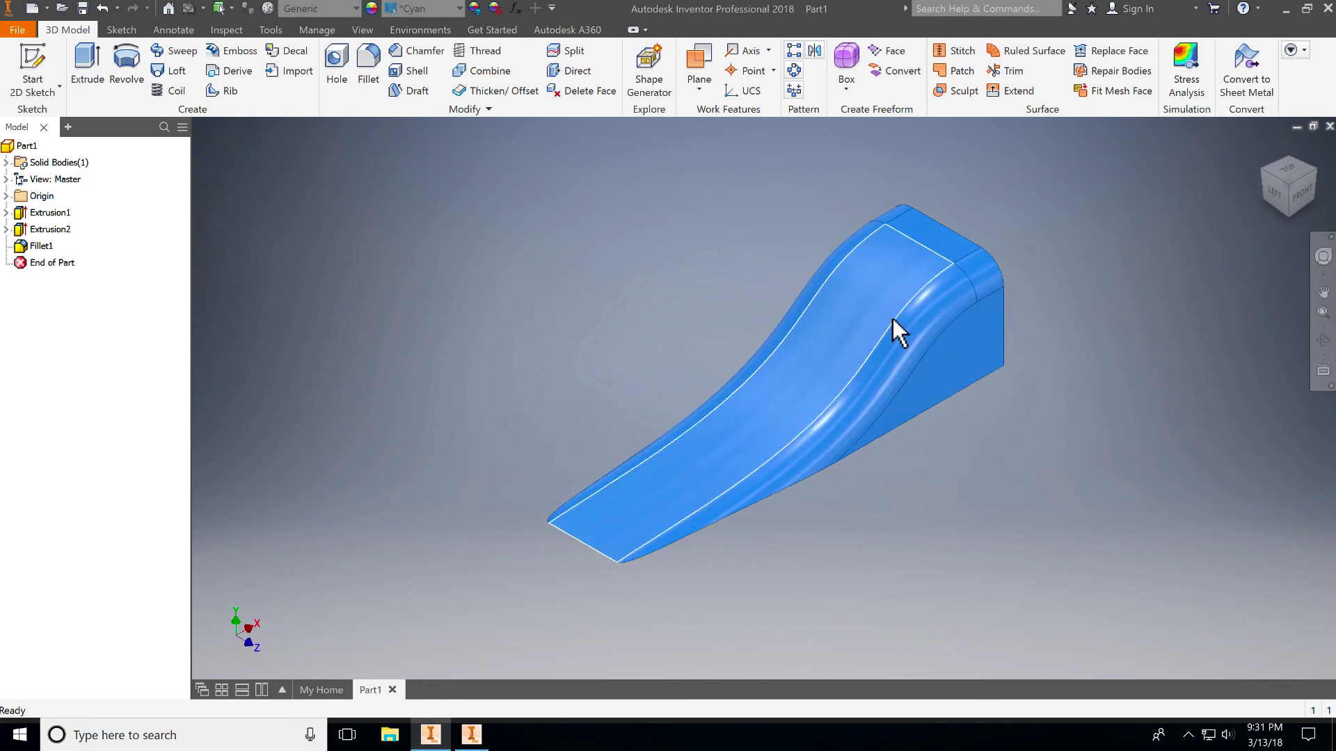
pyautogui.moveTo(892, 320)
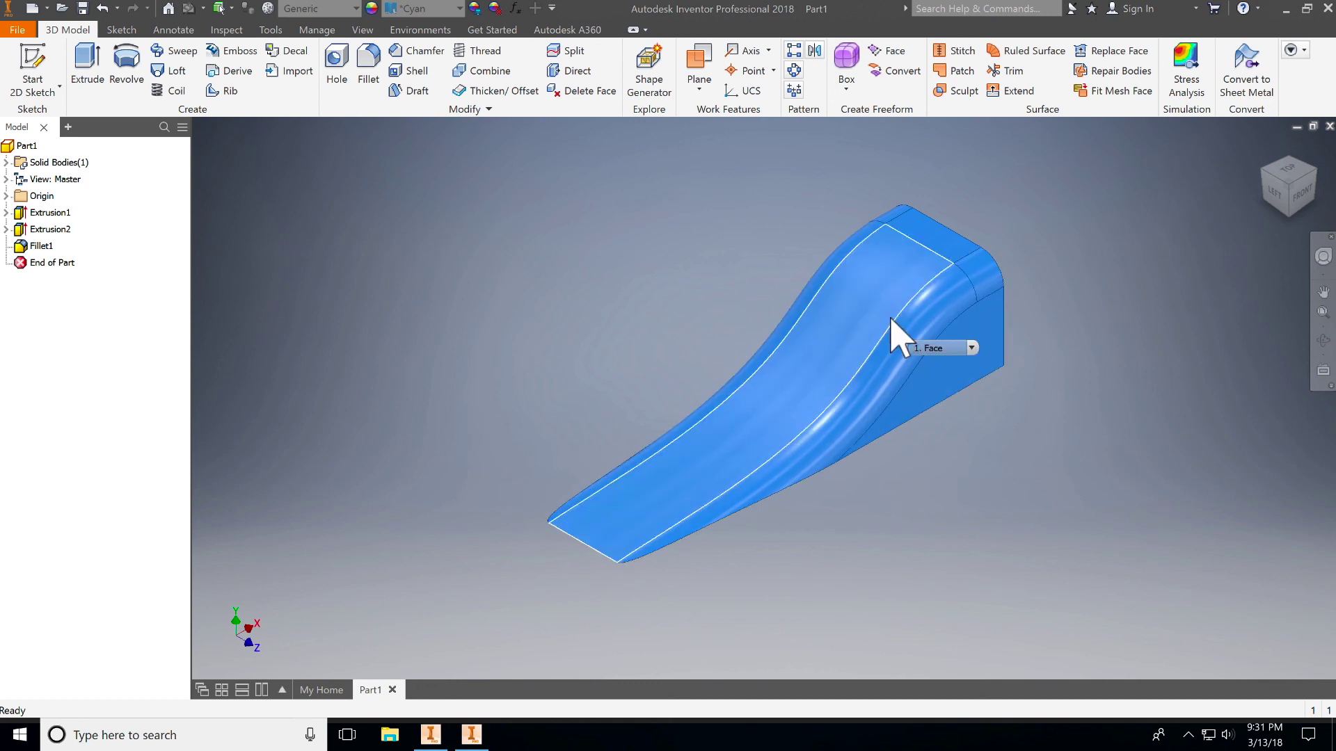